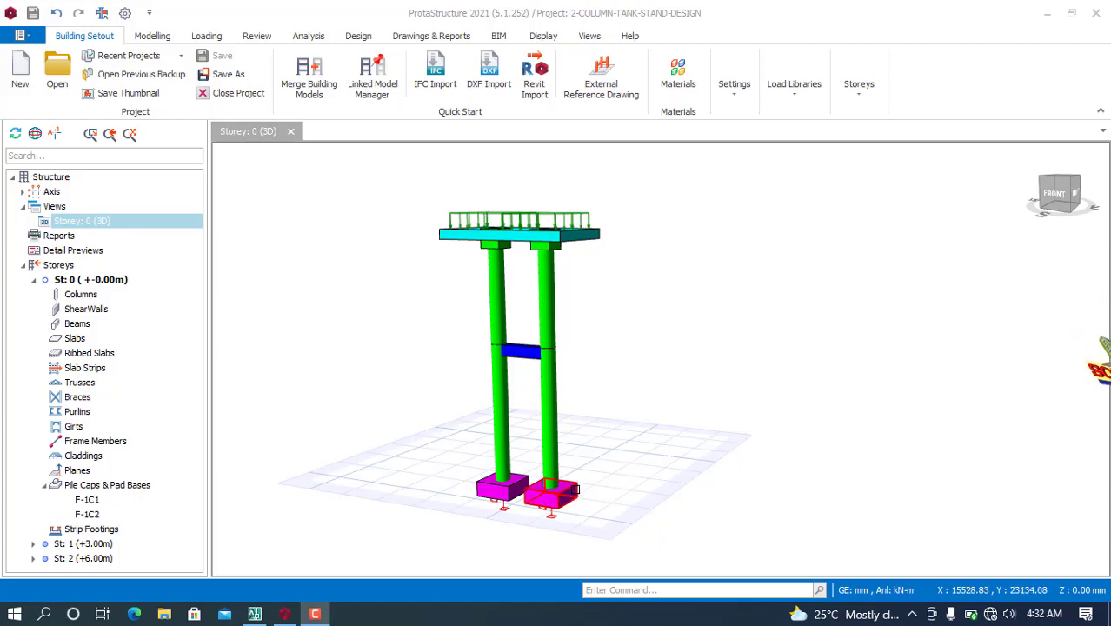
Step: Orbit and zoom around the tank stand model to inspect it
{"action": "middle_click_drag", "start_coordinate": [585, 425], "coordinate": [617, 429]}
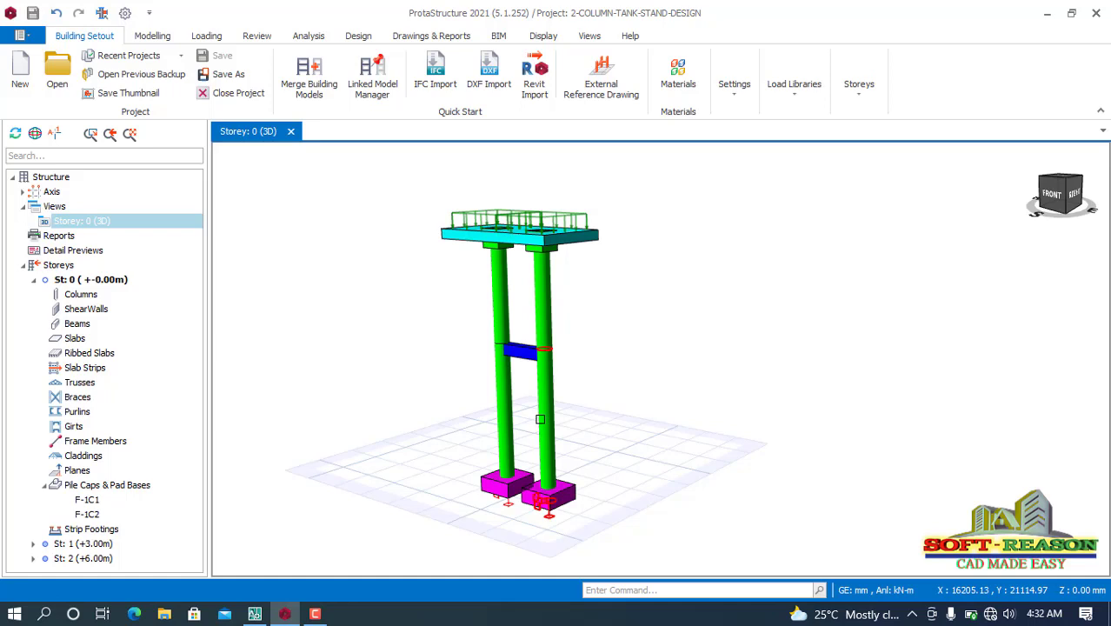
{"action": "mouse_move", "coordinate": [539, 420]}
{"action": "scroll", "coordinate": [543, 482], "scroll_direction": "up", "scroll_amount": 1}
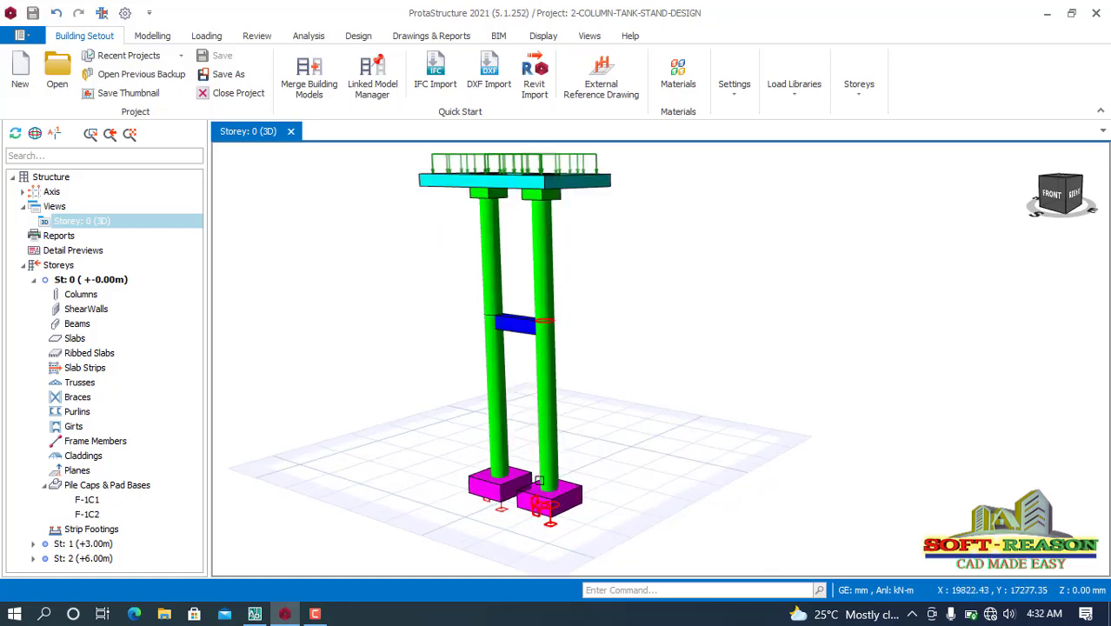
{"action": "mouse_move", "coordinate": [509, 495]}
{"action": "scroll", "coordinate": [587, 485], "scroll_direction": "down", "scroll_amount": 1}
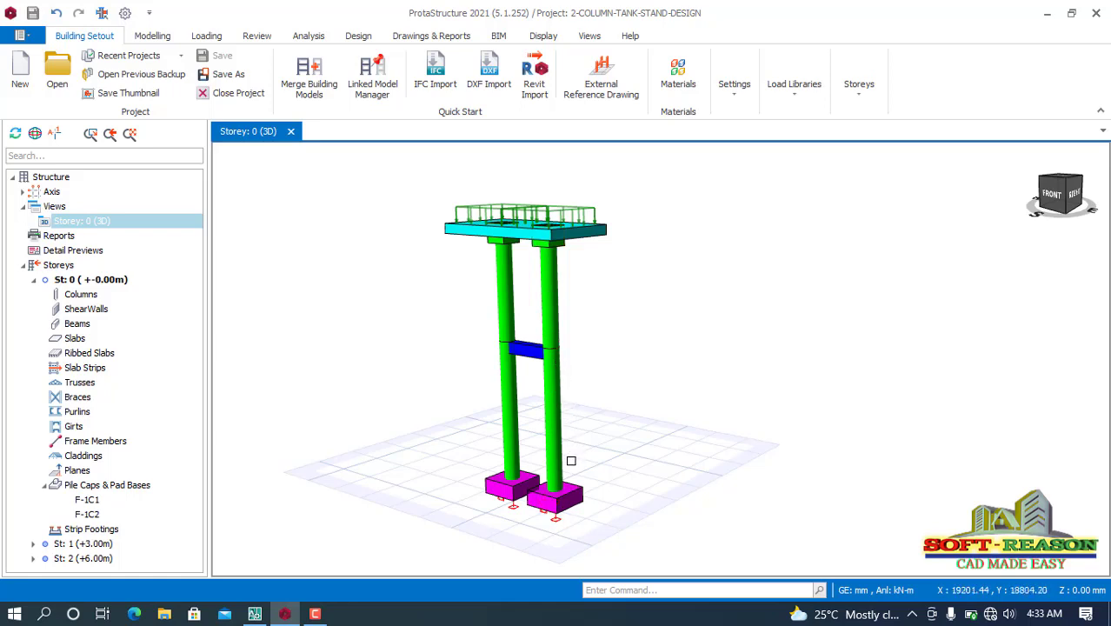
{"action": "scroll", "coordinate": [565, 512], "scroll_direction": "up", "scroll_amount": 1}
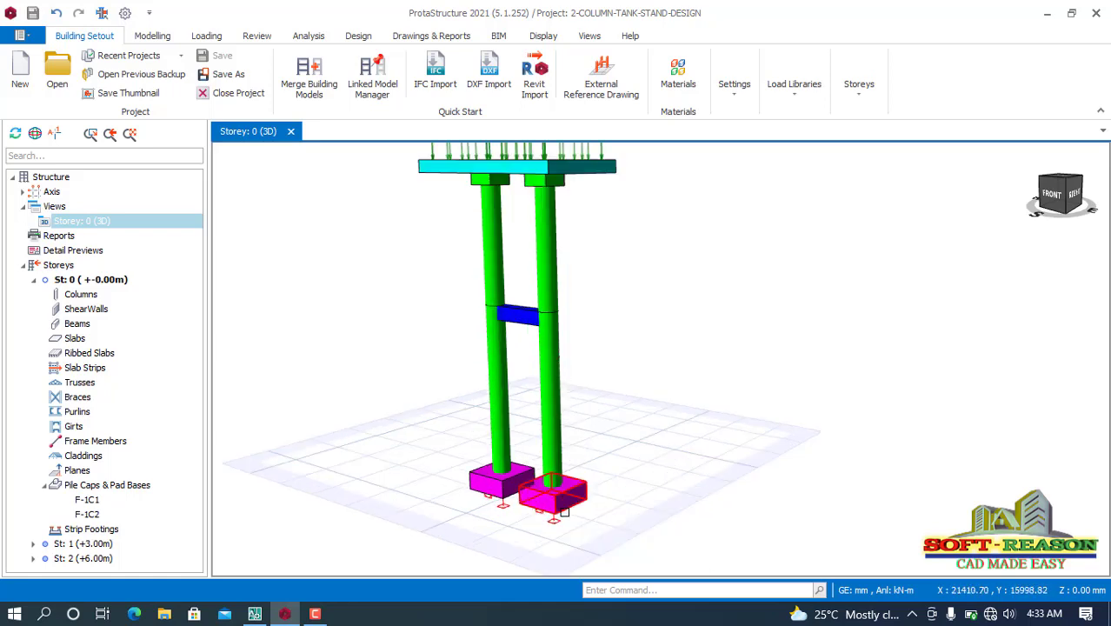
{"action": "scroll", "coordinate": [565, 512], "scroll_direction": "down", "scroll_amount": 1}
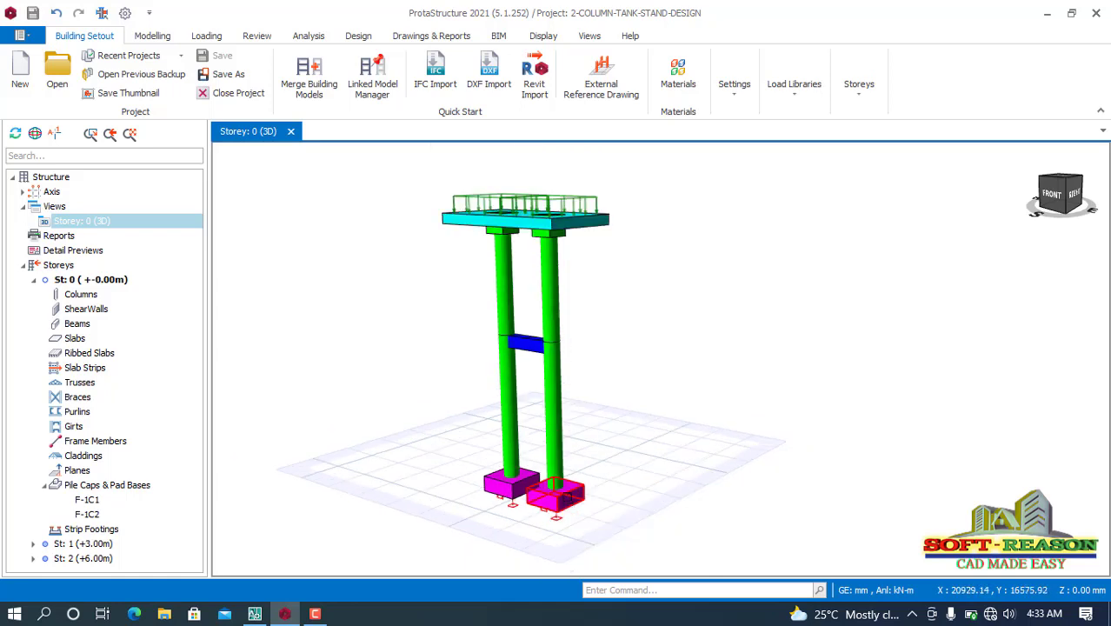
Step: Open the Pad Base & Pile Cap Details drawing for storey 0 and zoom into a footing section
{"action": "left_click", "coordinate": [454, 39]}
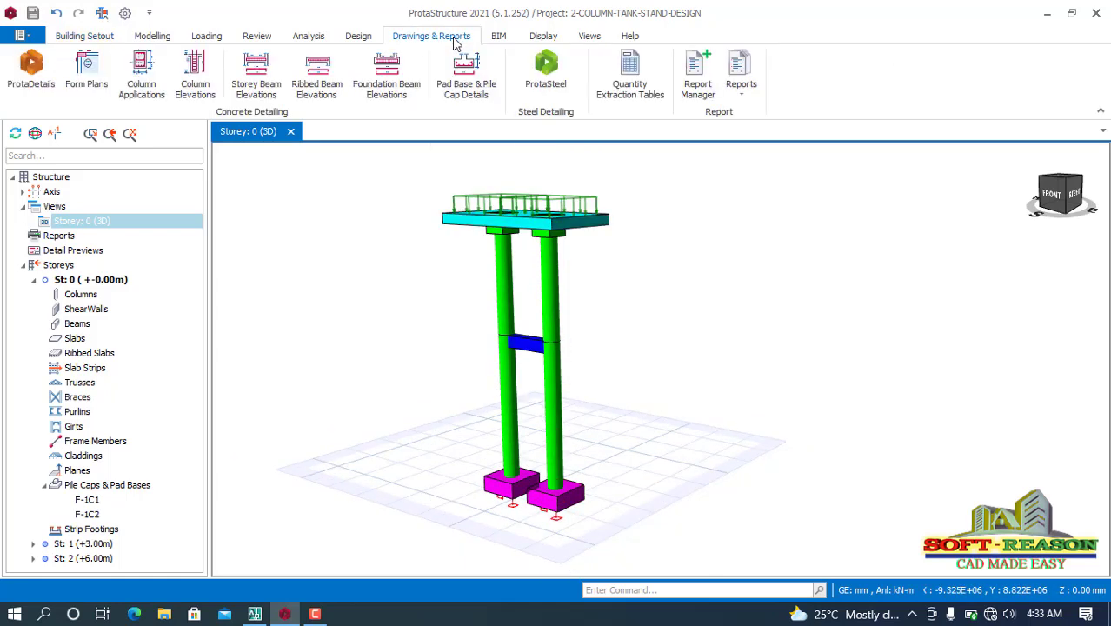
{"action": "left_click", "coordinate": [476, 93]}
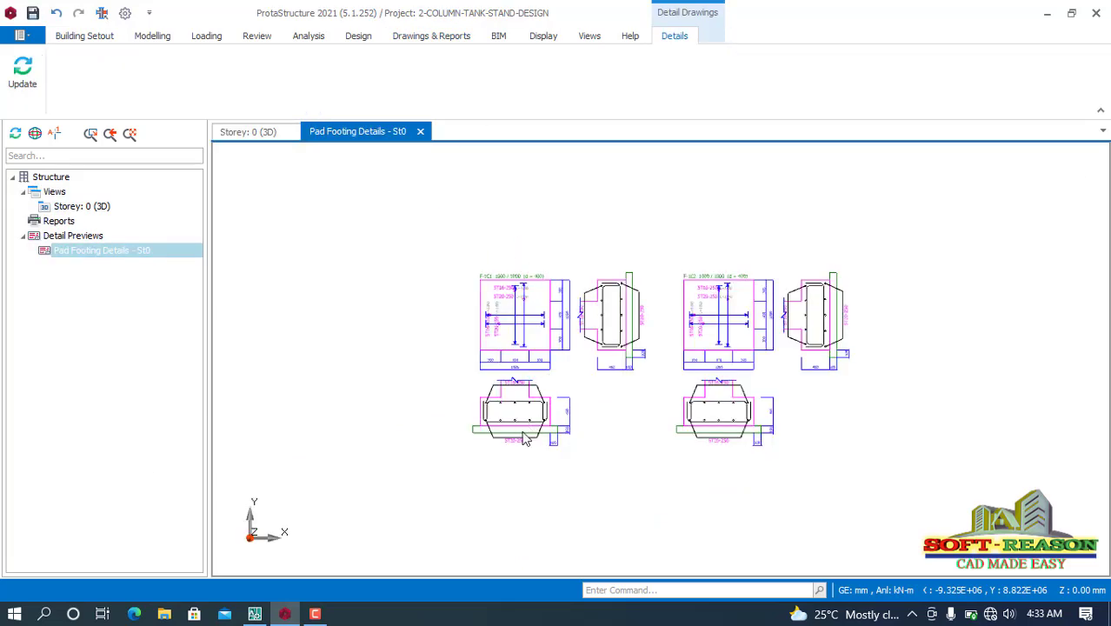
{"action": "scroll", "coordinate": [526, 430], "scroll_direction": "up", "scroll_amount": 5}
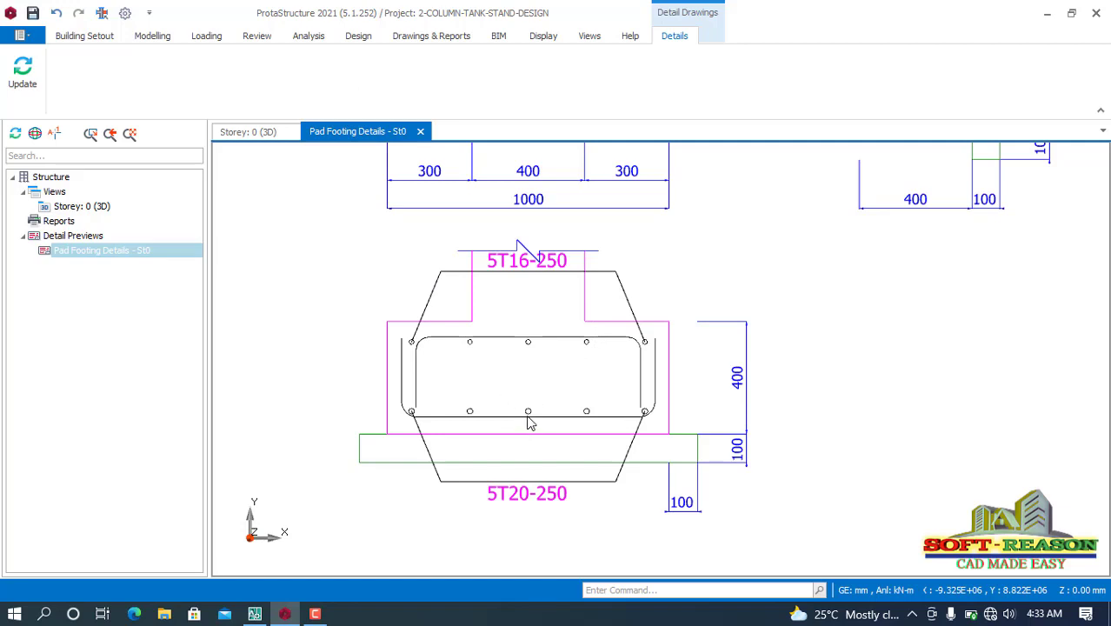
Step: Close the Pad Footing Details tab and open the properties of footing F-1C1
{"action": "left_click", "coordinate": [421, 132]}
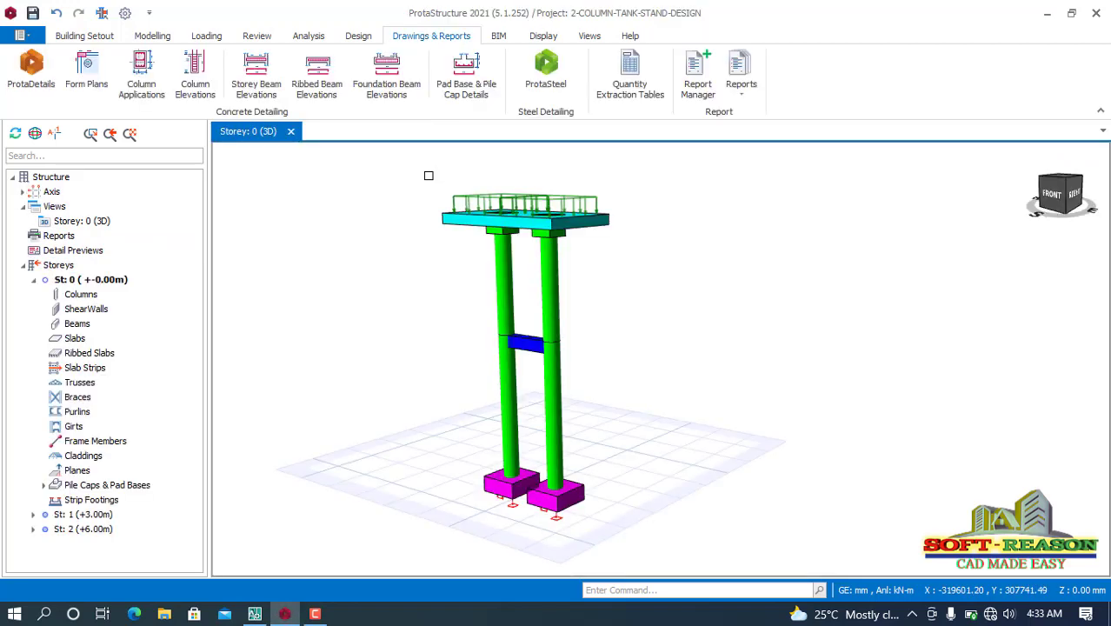
{"action": "scroll", "coordinate": [578, 494], "scroll_direction": "up", "scroll_amount": 2}
{"action": "left_click", "coordinate": [520, 494]}
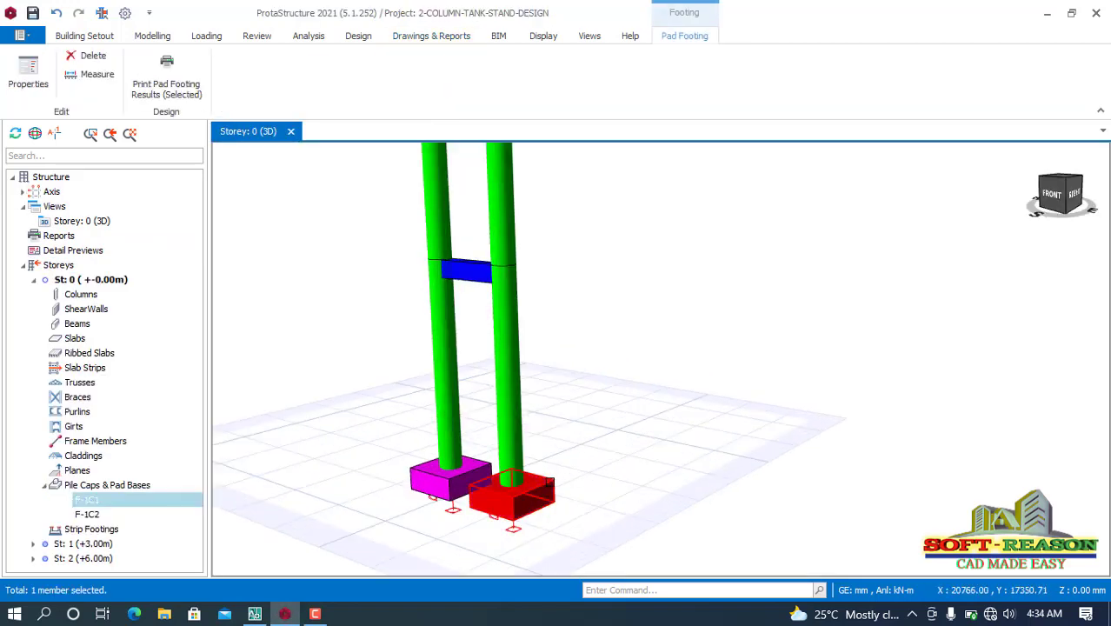
{"action": "right_click", "coordinate": [550, 484]}
{"action": "left_click", "coordinate": [600, 363]}
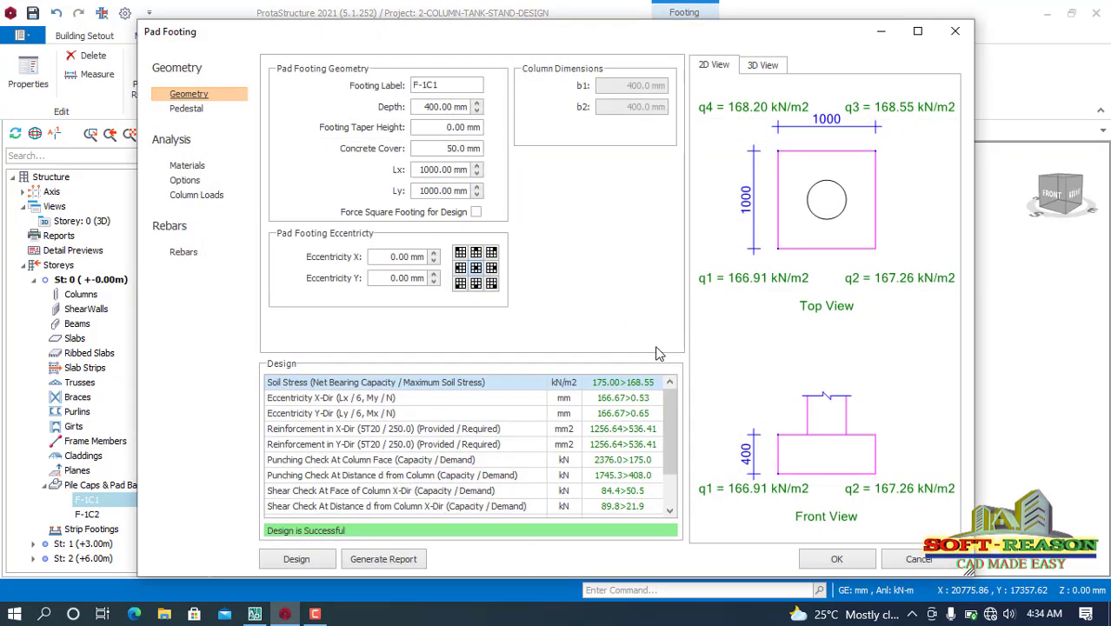
Step: Review F-1C1's reinforcement cage in the 3D View, then accept the design
{"action": "left_click", "coordinate": [768, 65]}
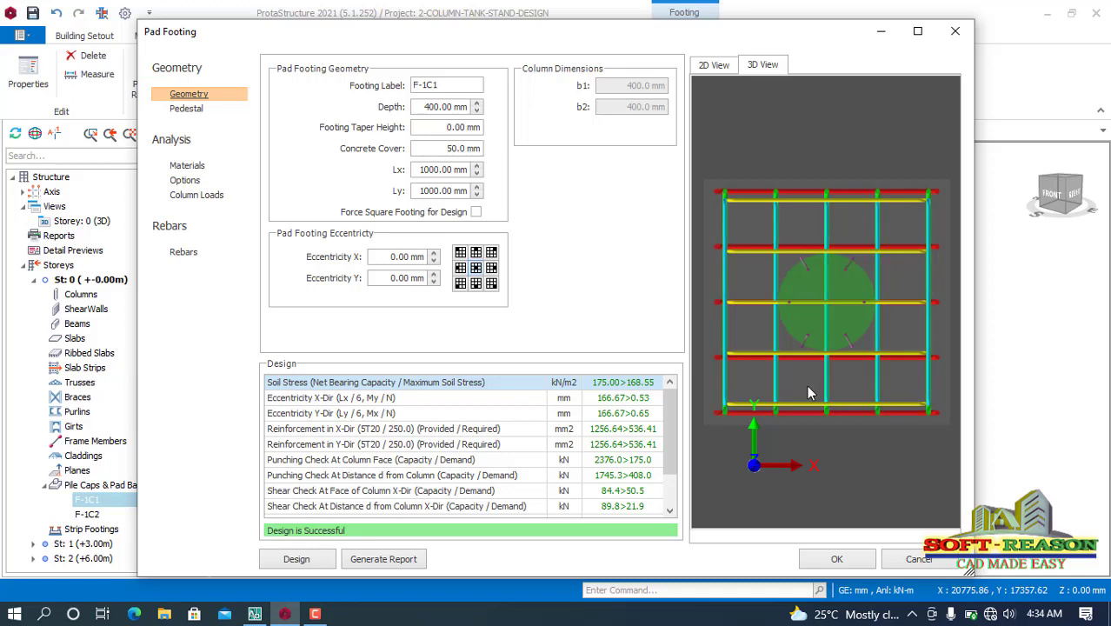
{"action": "left_click_drag", "start_coordinate": [807, 382], "coordinate": [880, 370]}
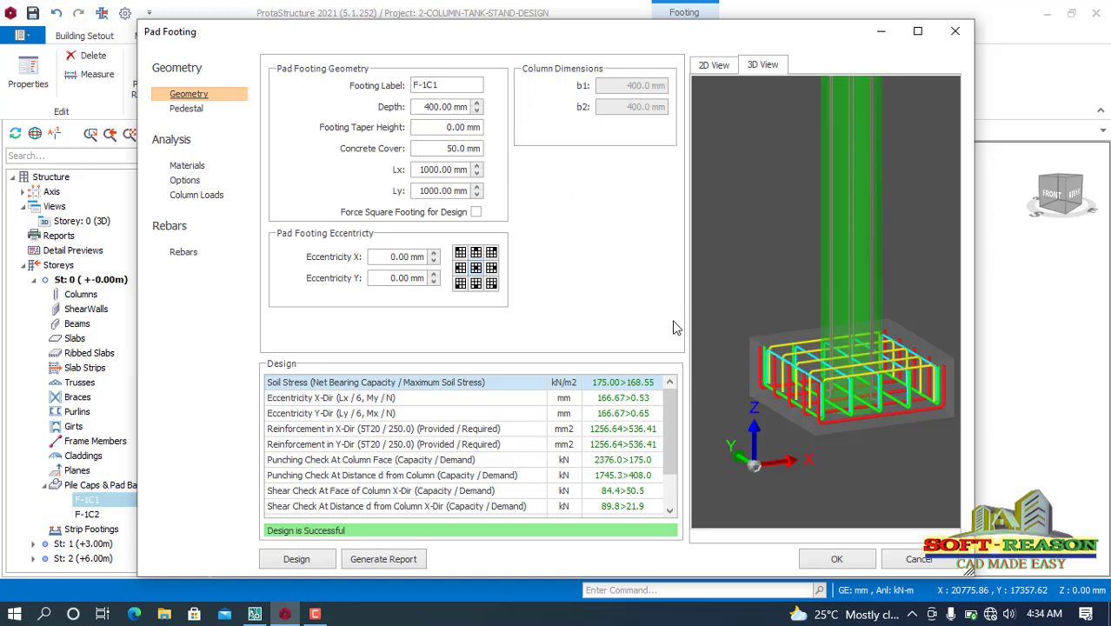
{"action": "left_click", "coordinate": [836, 559]}
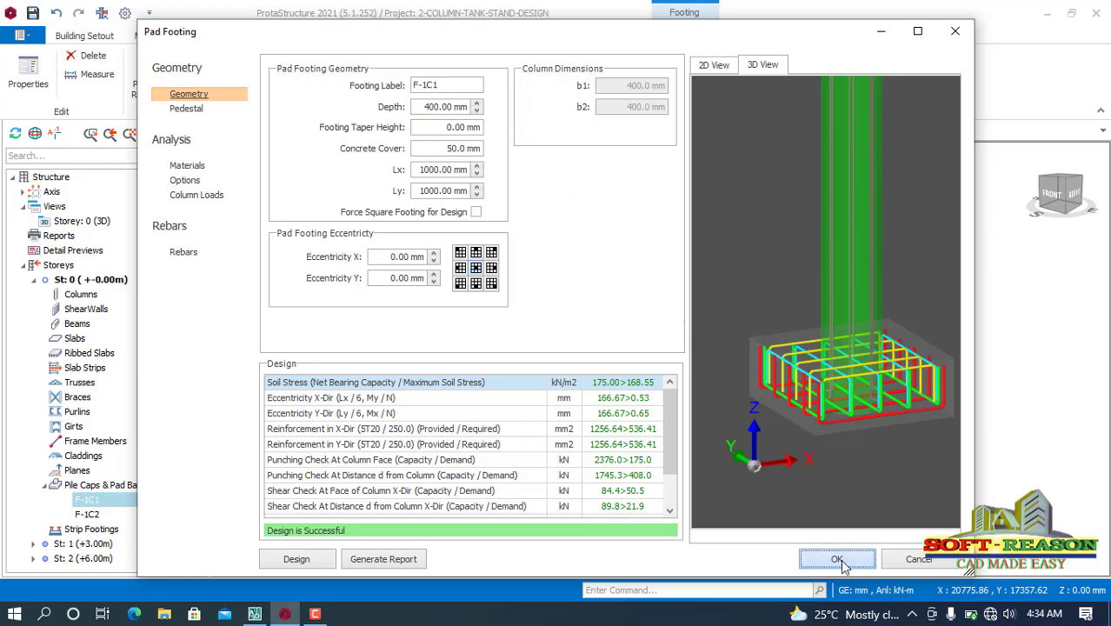
Step: Select pad footings F-1C1 and F-1C2 and delete both, confirming in Member Filters
{"action": "left_click", "coordinate": [611, 449]}
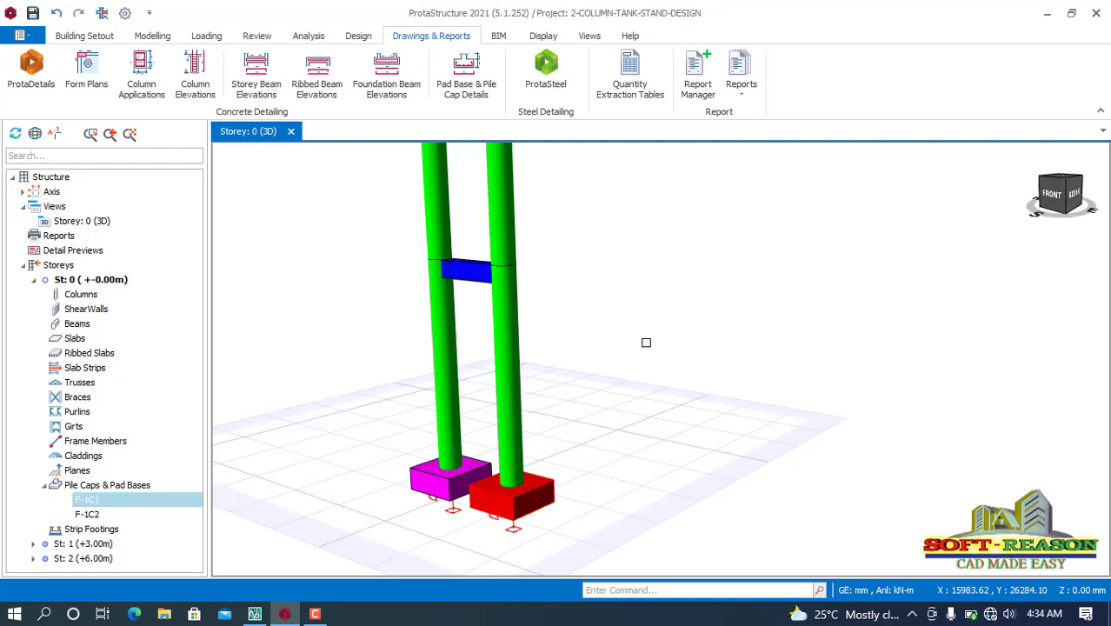
{"action": "left_click", "coordinate": [471, 426]}
{"action": "scroll", "coordinate": [704, 404], "scroll_direction": "up", "scroll_amount": 3}
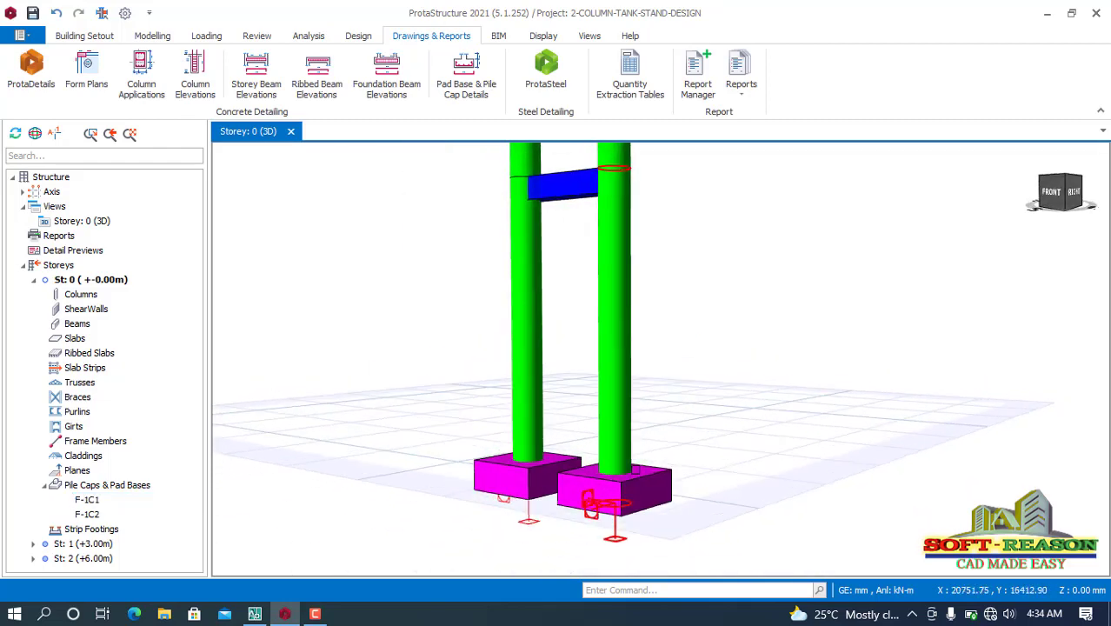
{"action": "left_click", "coordinate": [652, 464]}
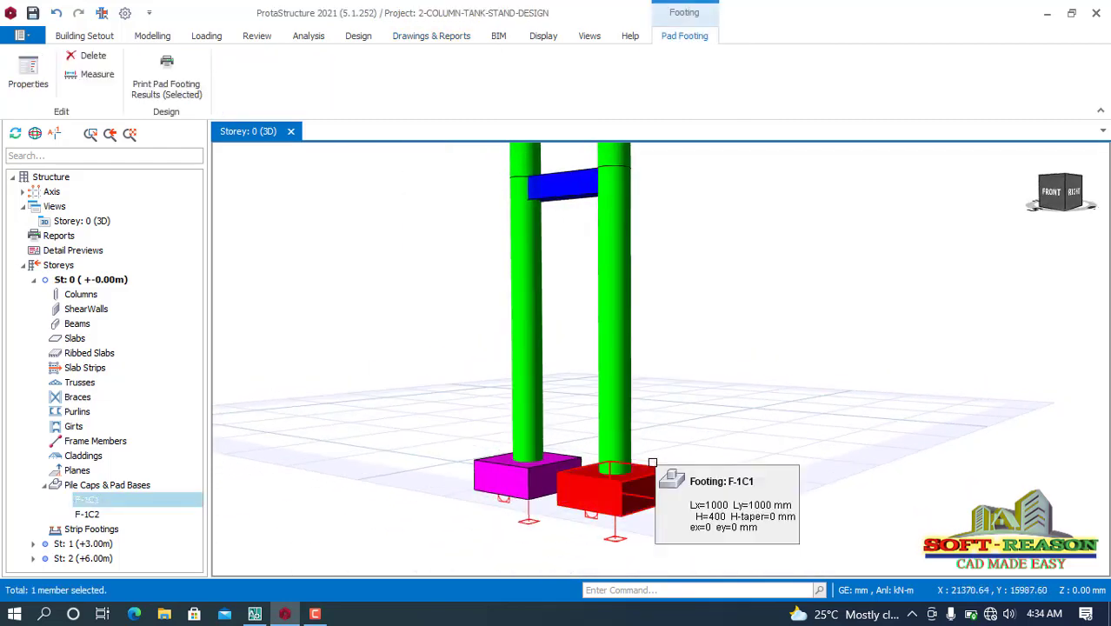
{"action": "left_click", "coordinate": [494, 477], "text": "ctrl"}
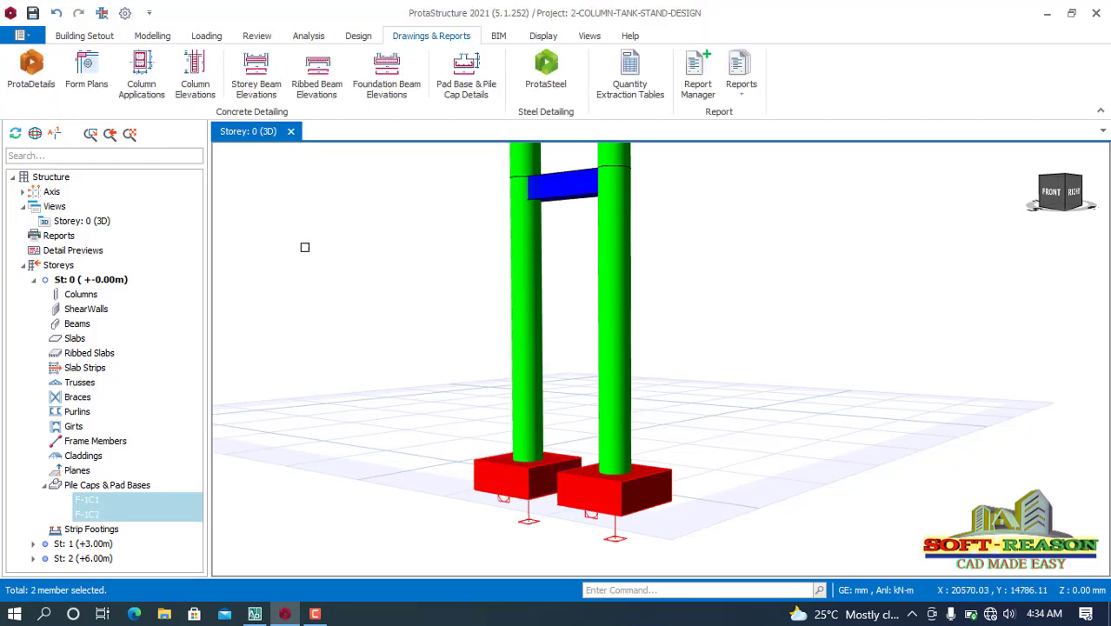
{"action": "right_click", "coordinate": [355, 293]}
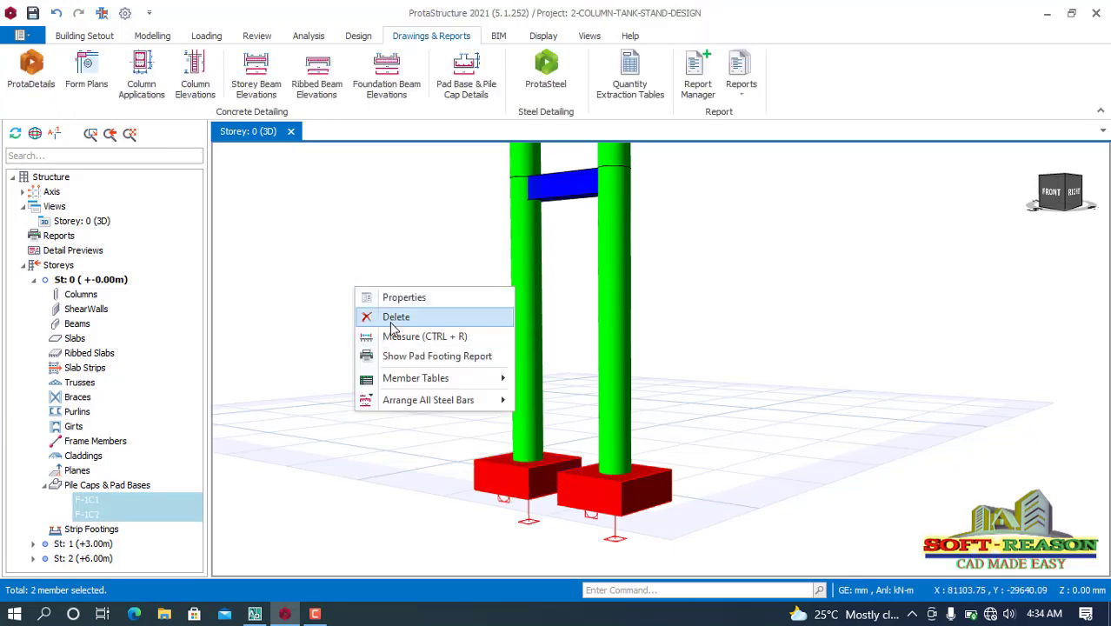
{"action": "left_click", "coordinate": [390, 318]}
{"action": "left_click", "coordinate": [563, 491]}
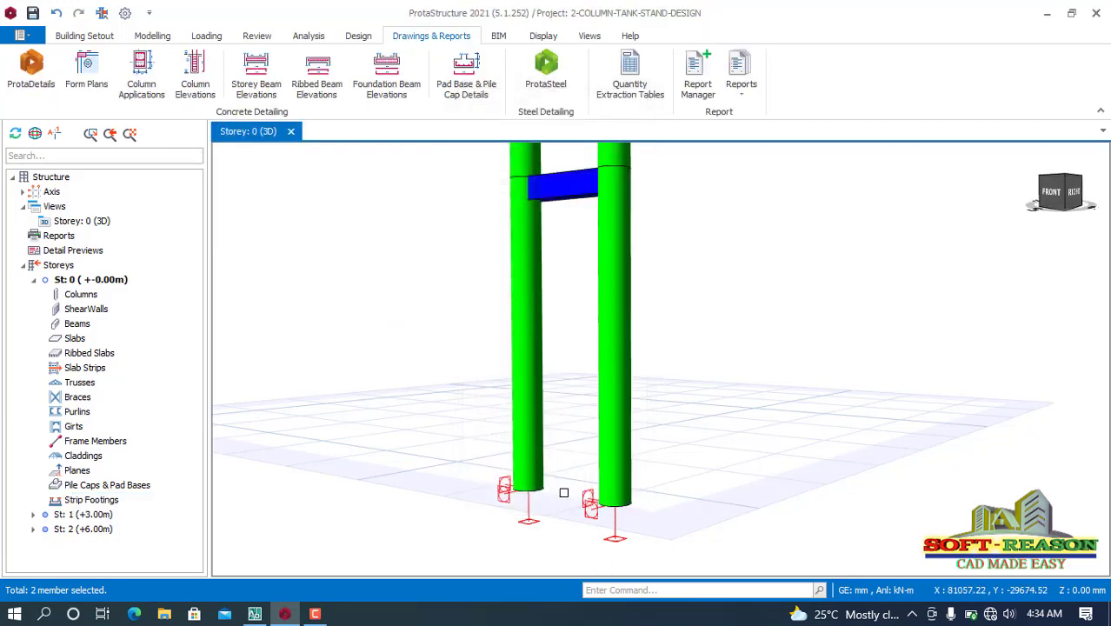
{"action": "middle_click_drag", "start_coordinate": [489, 472], "coordinate": [670, 356]}
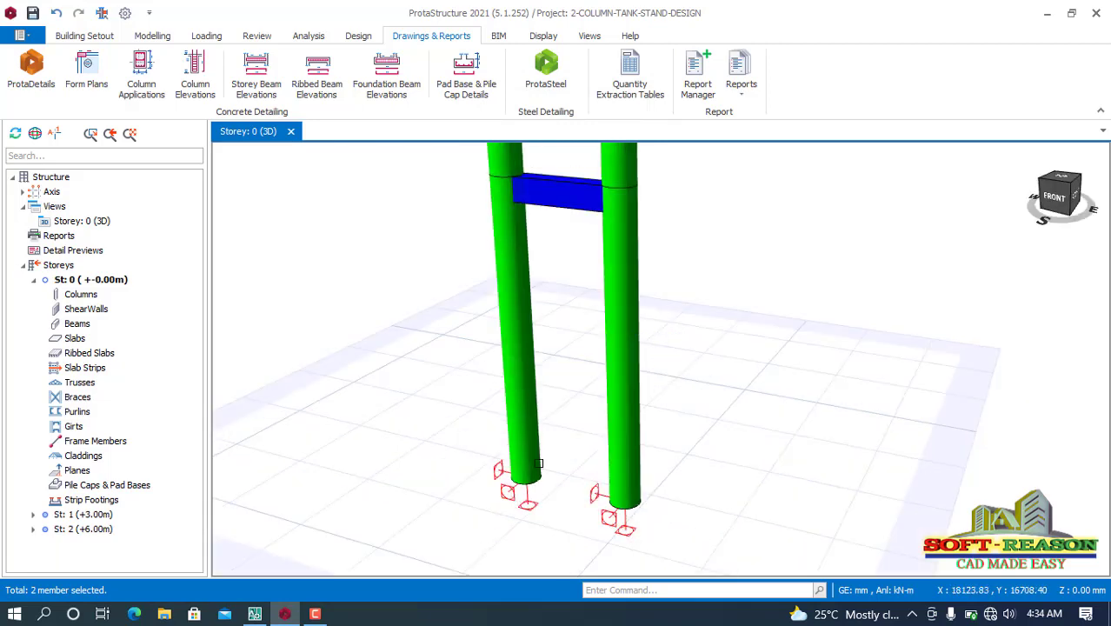
Step: Change the Storey 0 view to plan, showing columns 1C1 and 1C2
{"action": "right_click", "coordinate": [91, 223]}
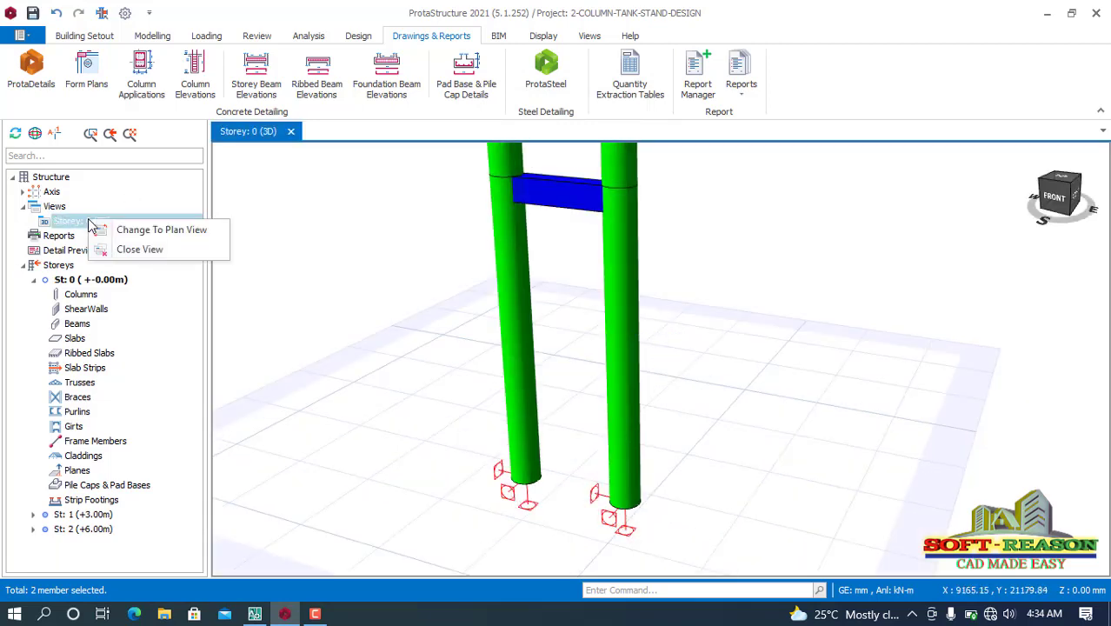
{"action": "left_click", "coordinate": [126, 228]}
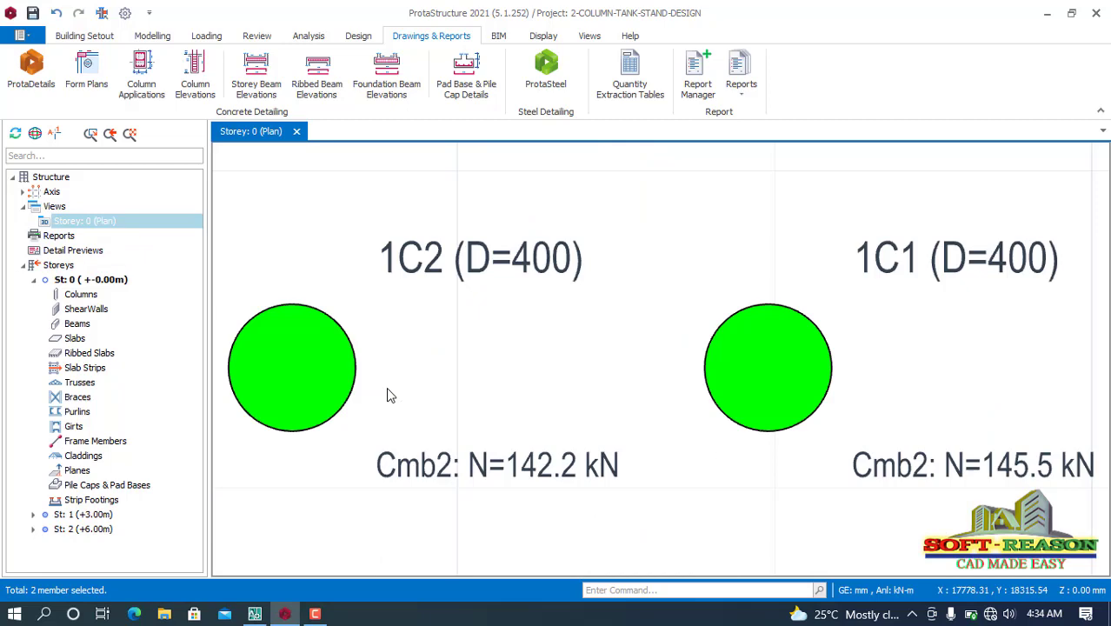
{"action": "scroll", "coordinate": [775, 388], "scroll_direction": "up", "scroll_amount": 2}
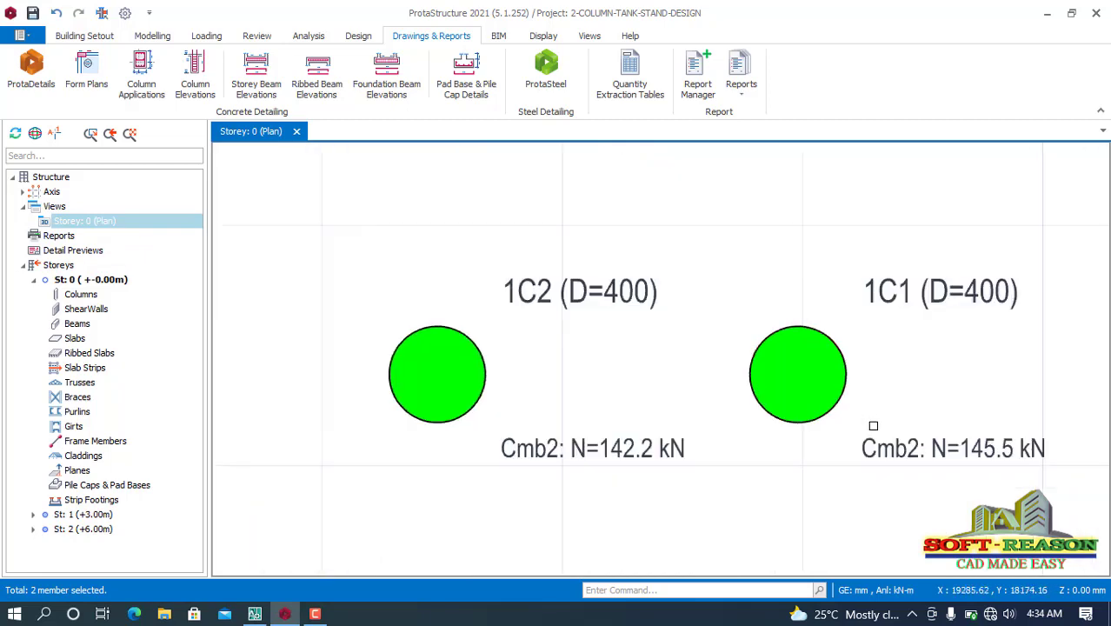
{"action": "left_click", "coordinate": [90, 38]}
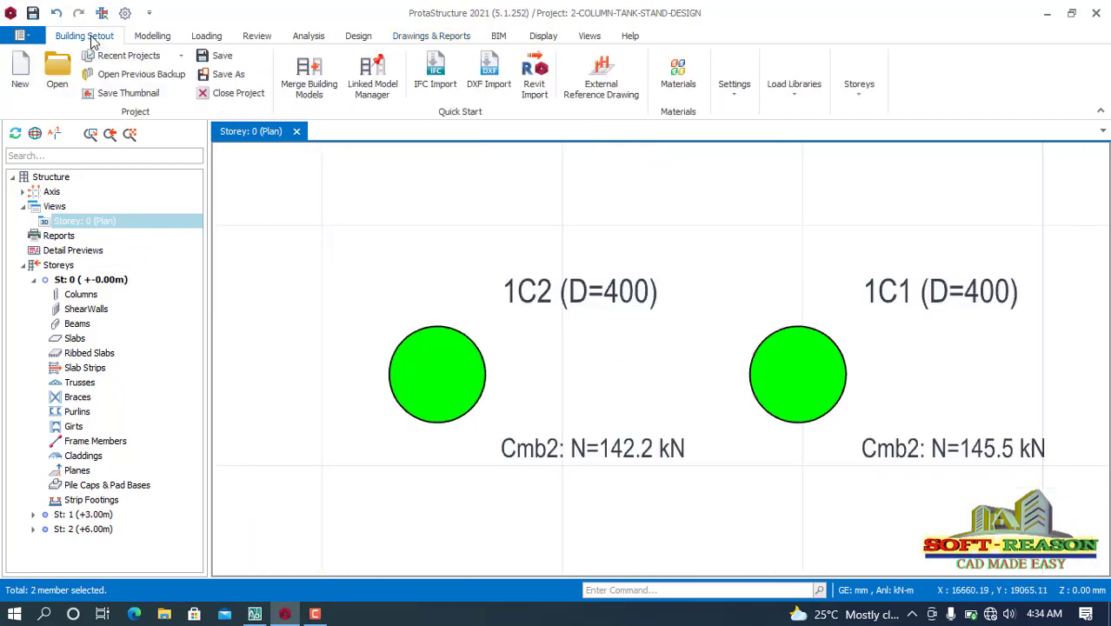
Step: In the Foundation options, turn off Use Top Bars and both top-bar plan display options
{"action": "left_click", "coordinate": [740, 96]}
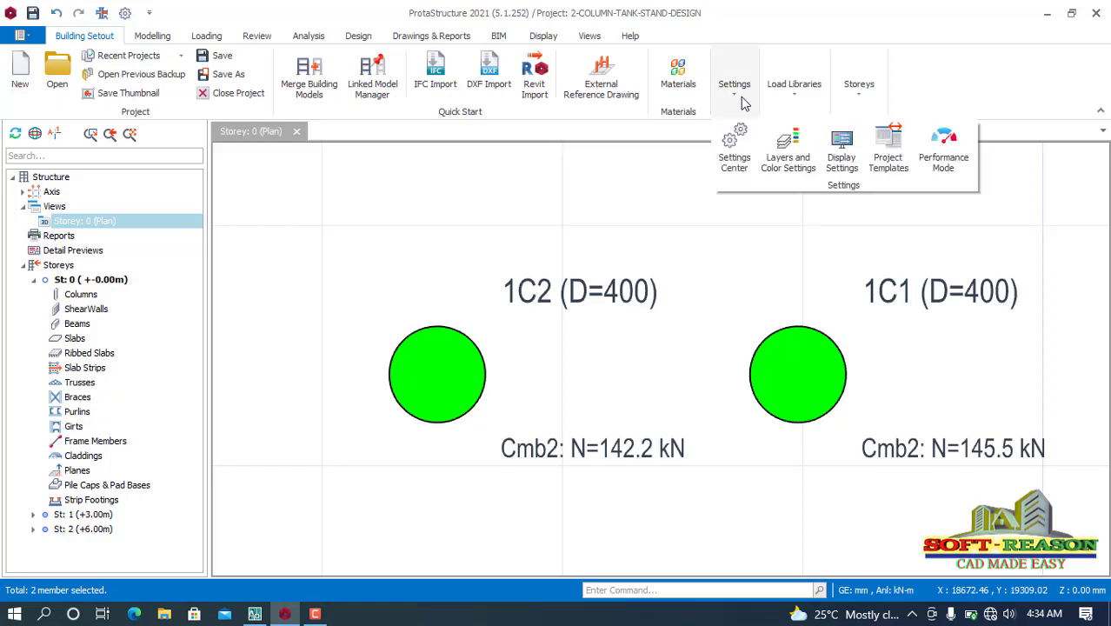
{"action": "left_click", "coordinate": [735, 165]}
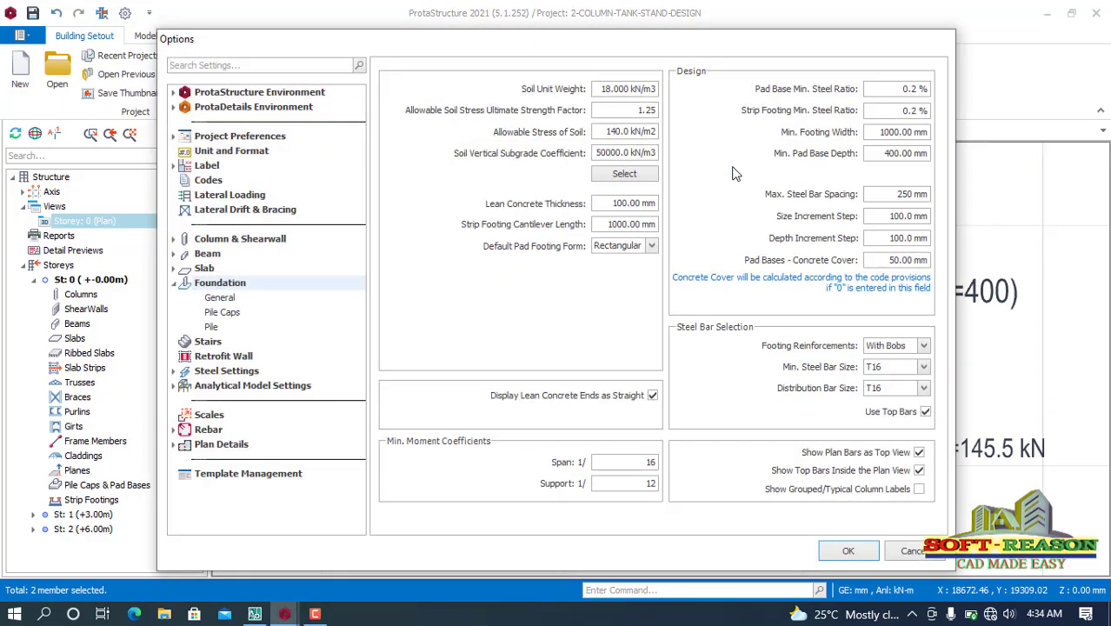
{"action": "left_click_drag", "start_coordinate": [214, 50], "coordinate": [210, 38]}
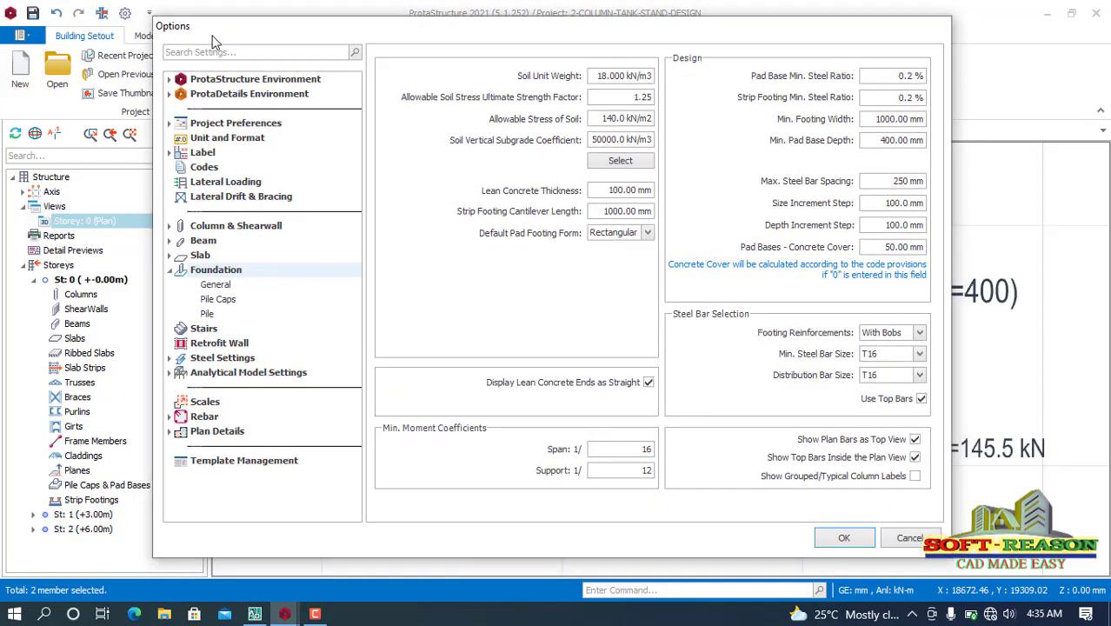
{"action": "left_click", "coordinate": [226, 273]}
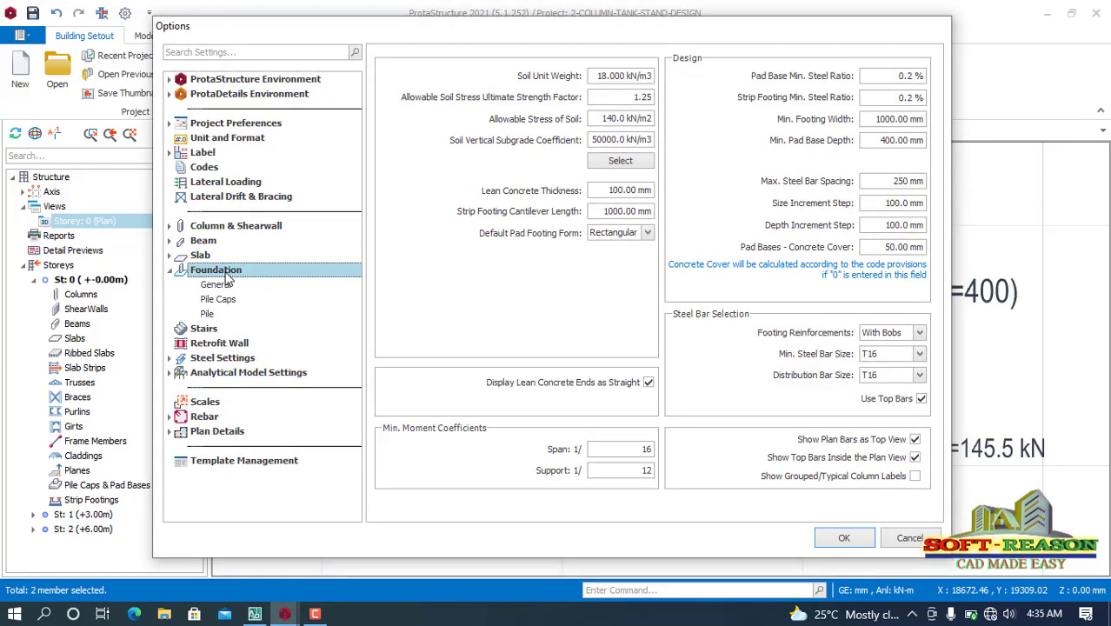
{"action": "left_click", "coordinate": [921, 398]}
{"action": "left_click", "coordinate": [914, 440]}
{"action": "left_click", "coordinate": [916, 458]}
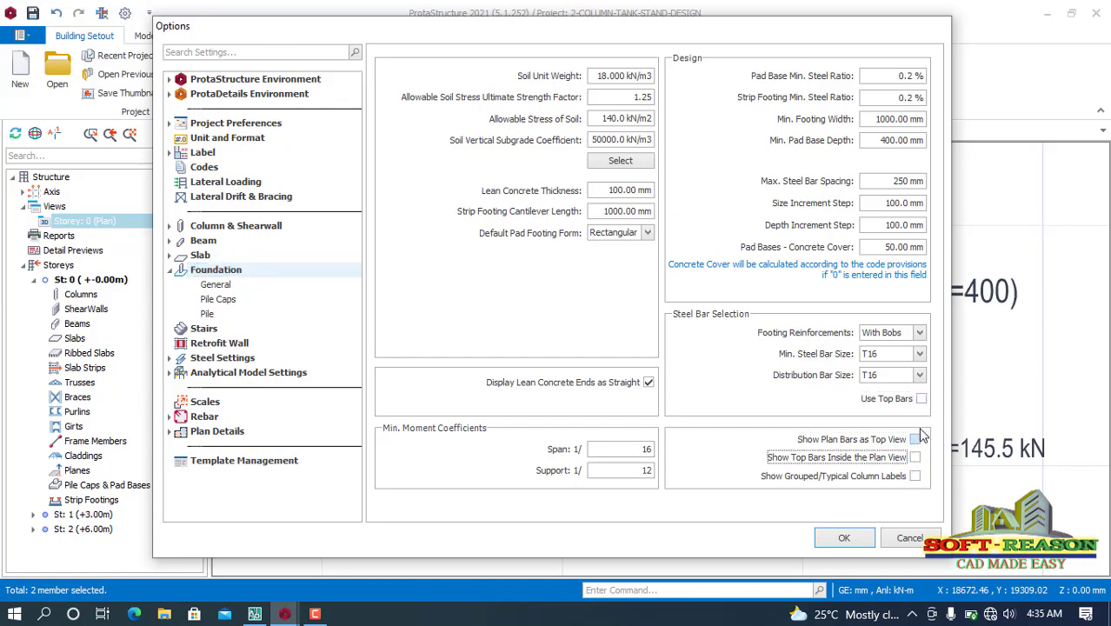
{"action": "left_click", "coordinate": [859, 538]}
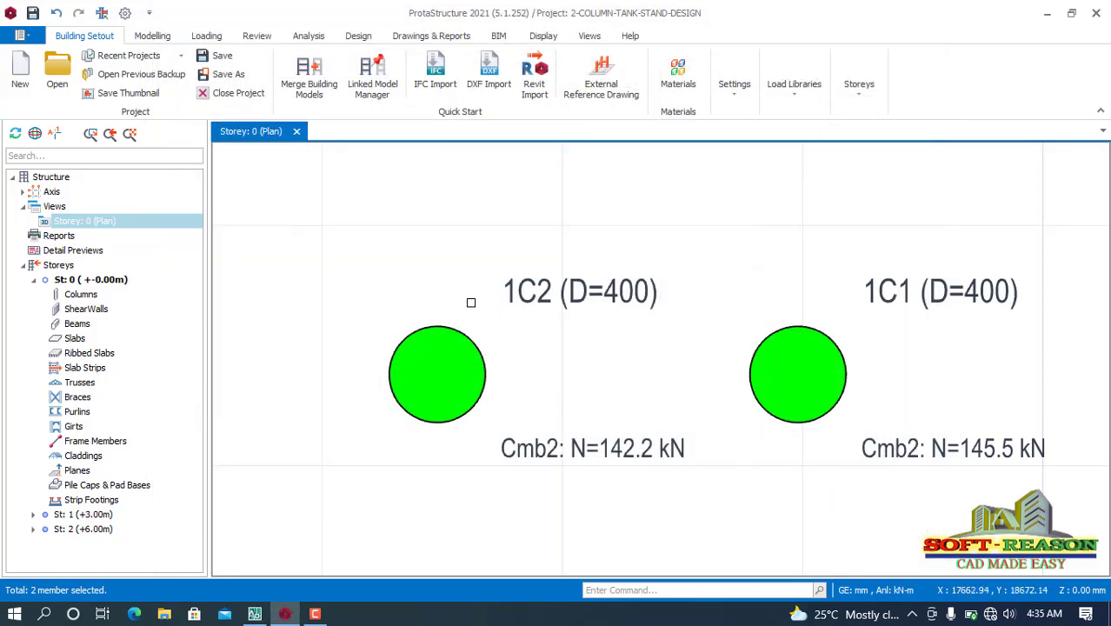
Step: Save the 2-COLUMN-TANK-STAND-DESIGN project
{"action": "scroll", "coordinate": [486, 307], "scroll_direction": "down", "scroll_amount": 2}
{"action": "scroll", "coordinate": [490, 310], "scroll_direction": "up", "scroll_amount": 2}
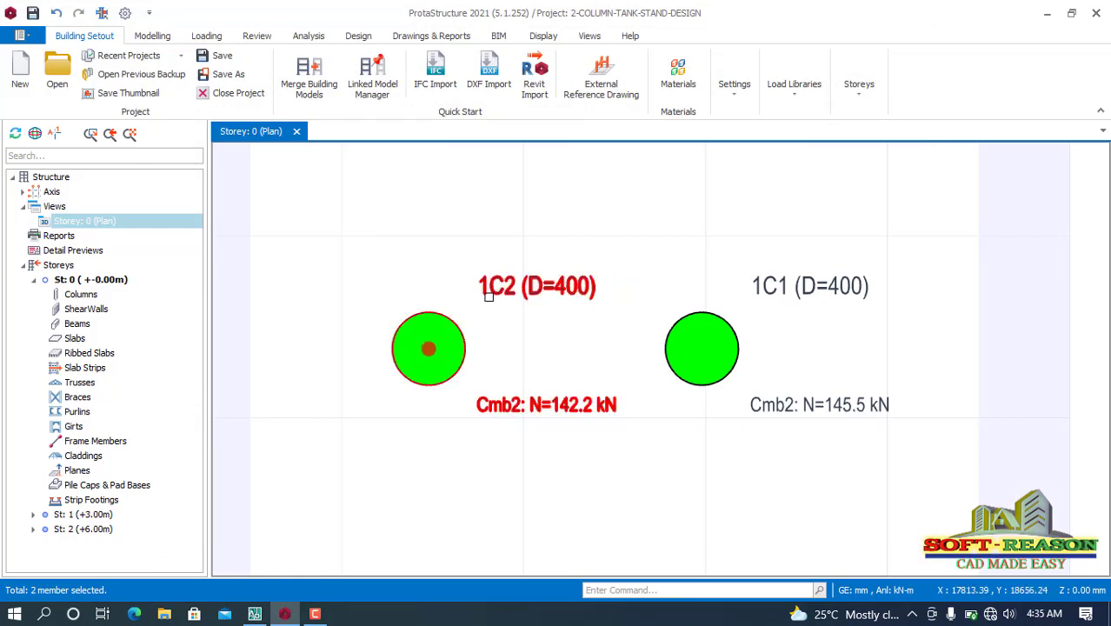
{"action": "mouse_move", "coordinate": [489, 296]}
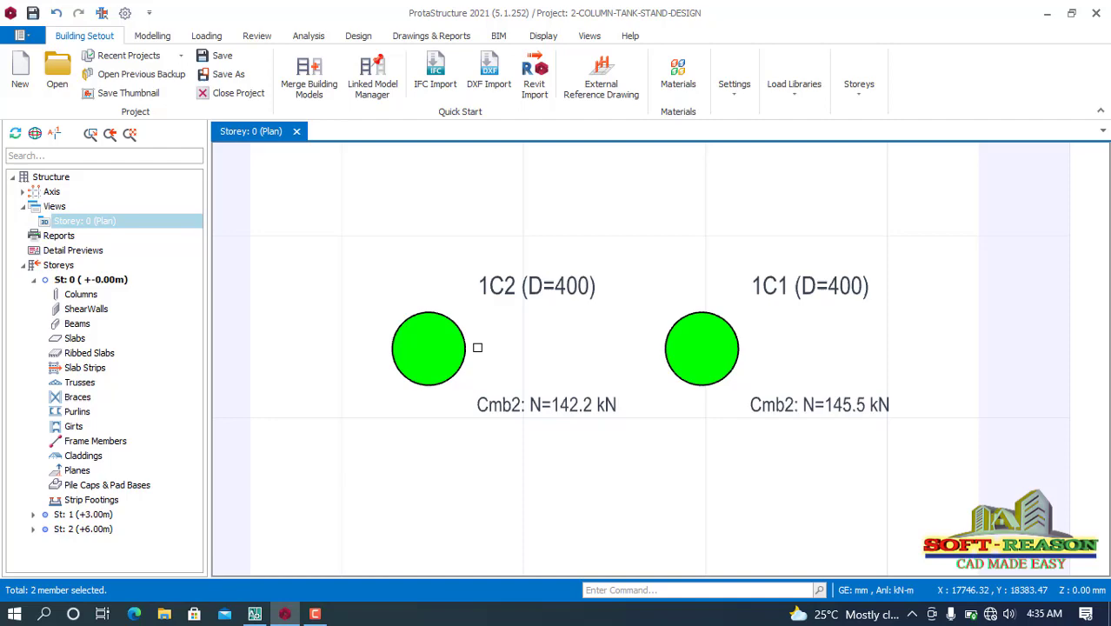
{"action": "left_click", "coordinate": [32, 12]}
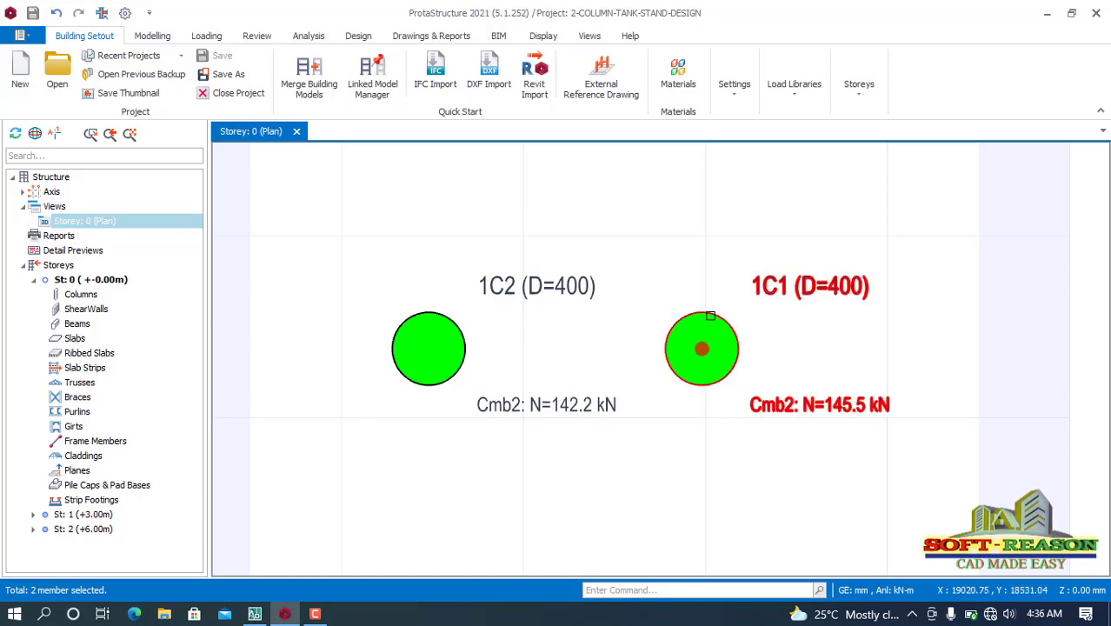
Step: Insert a pad footing under column 1C1 and inspect its reinforcement in 3D
{"action": "left_click", "coordinate": [727, 316]}
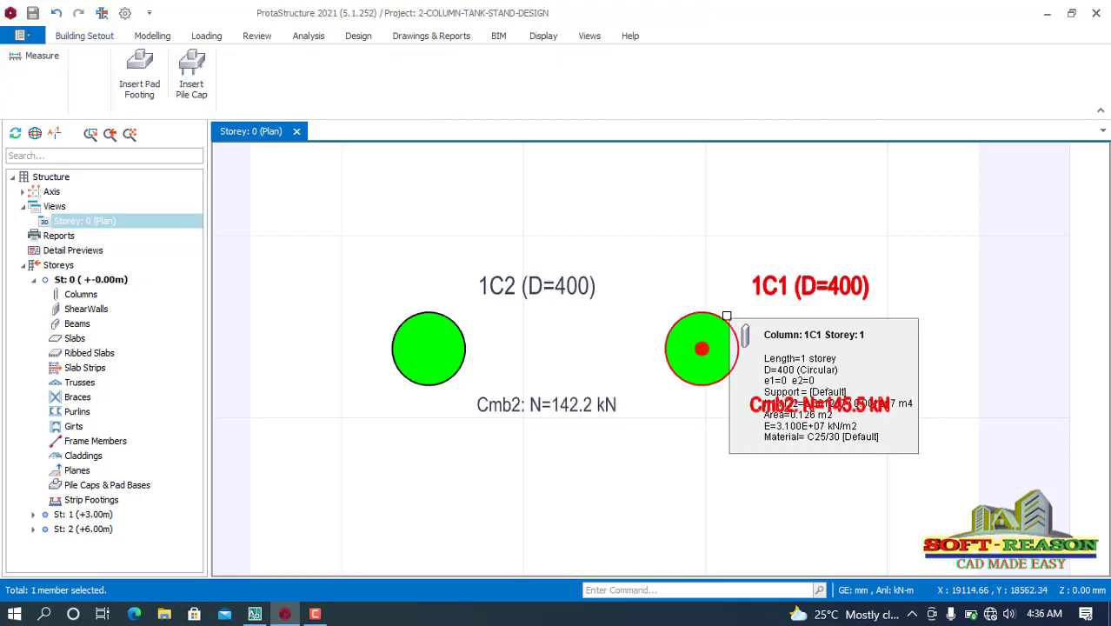
{"action": "right_click", "coordinate": [725, 316]}
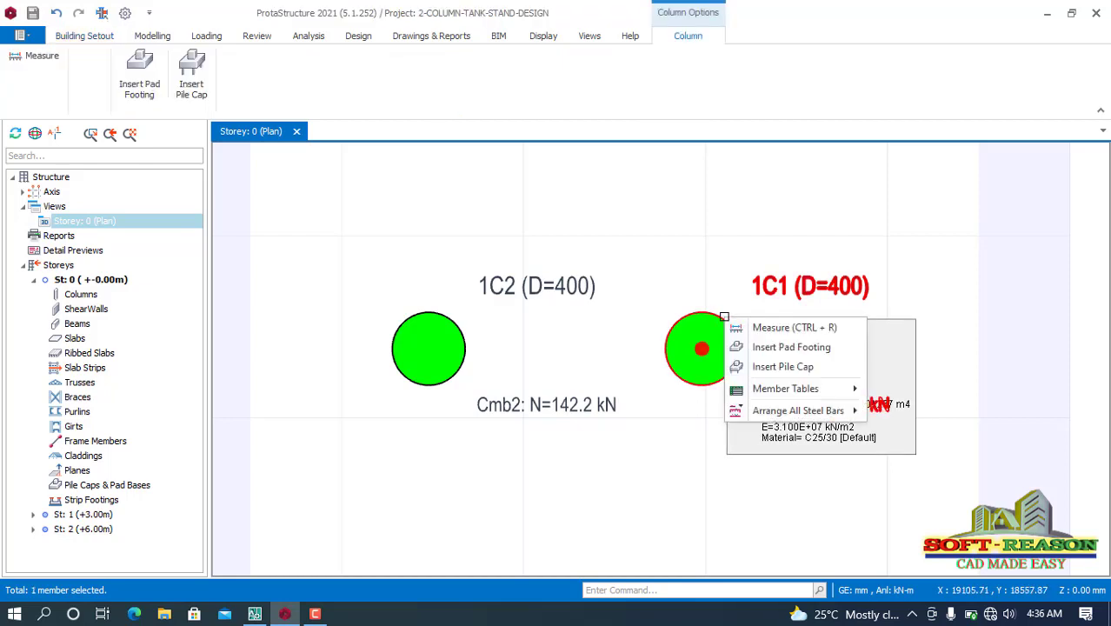
{"action": "left_click", "coordinate": [771, 348]}
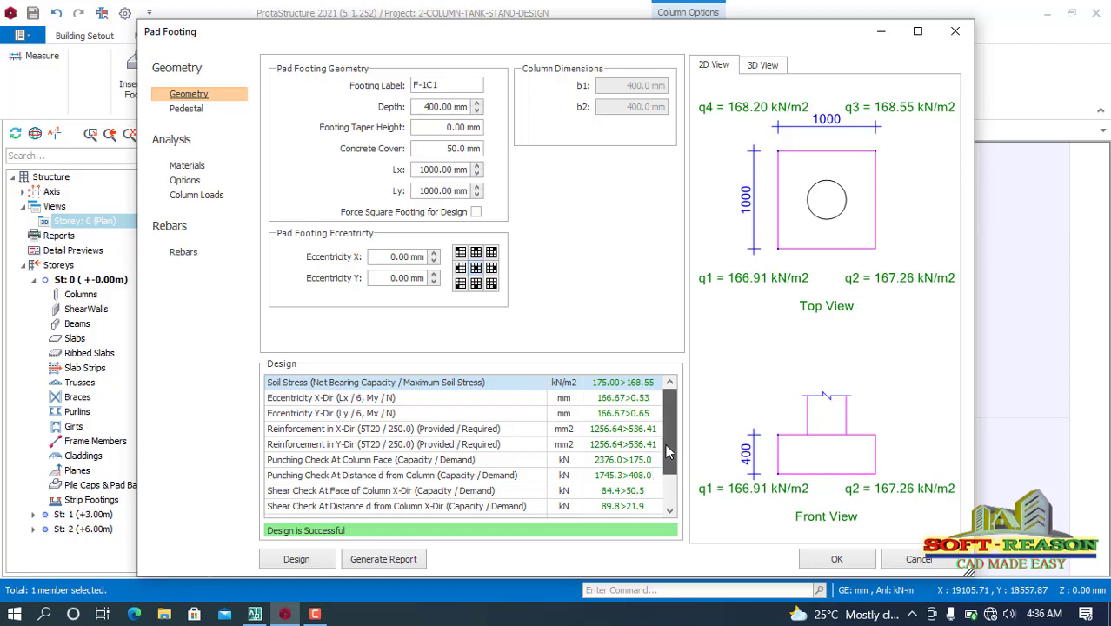
{"action": "mouse_move", "coordinate": [668, 448]}
{"action": "left_mouse_down"}
{"action": "mouse_move", "coordinate": [668, 473]}
{"action": "mouse_move", "coordinate": [667, 445]}
{"action": "left_mouse_up"}
{"action": "mouse_move", "coordinate": [666, 424]}
{"action": "left_mouse_down"}
{"action": "mouse_move", "coordinate": [666, 463]}
{"action": "mouse_move", "coordinate": [660, 419]}
{"action": "left_mouse_up"}
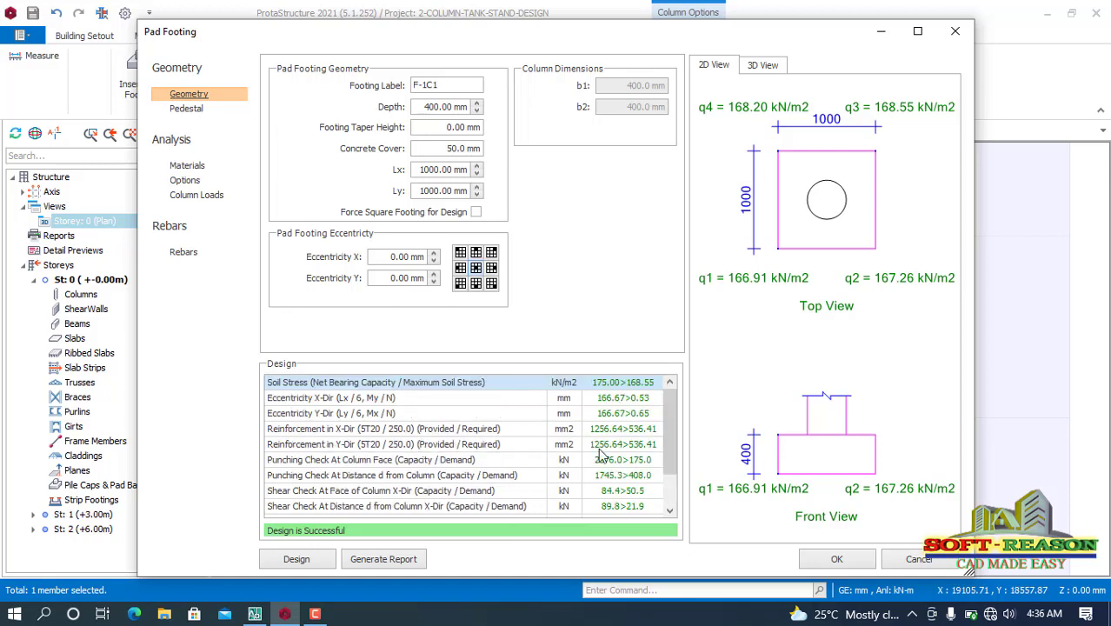
{"action": "left_click", "coordinate": [762, 66]}
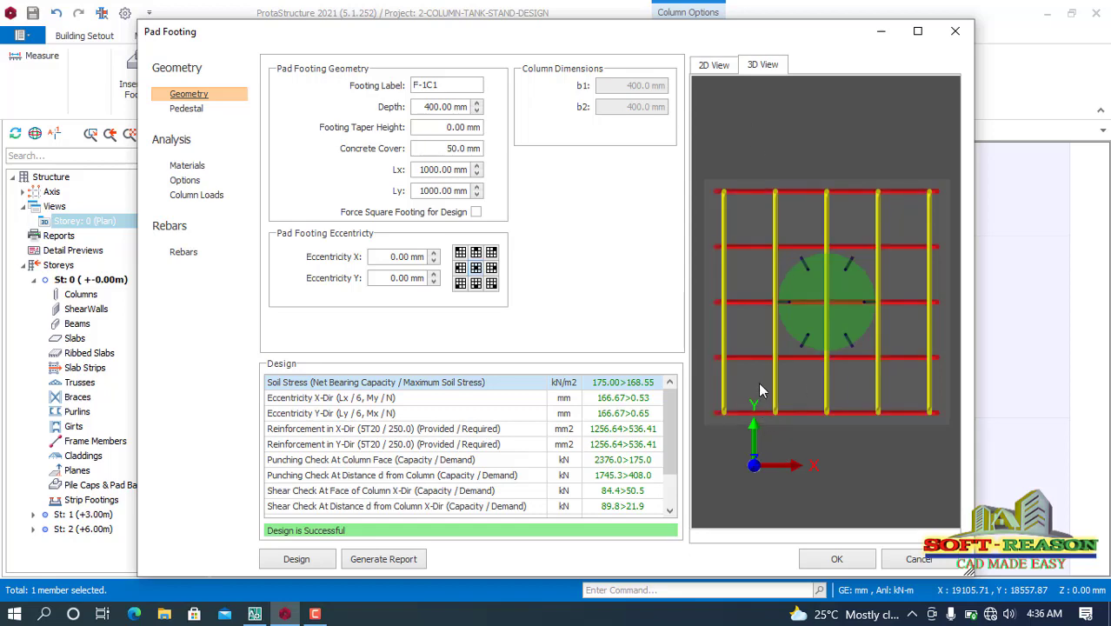
{"action": "left_click_drag", "start_coordinate": [754, 346], "coordinate": [840, 379]}
{"action": "scroll", "coordinate": [840, 385], "scroll_direction": "up", "scroll_amount": 5}
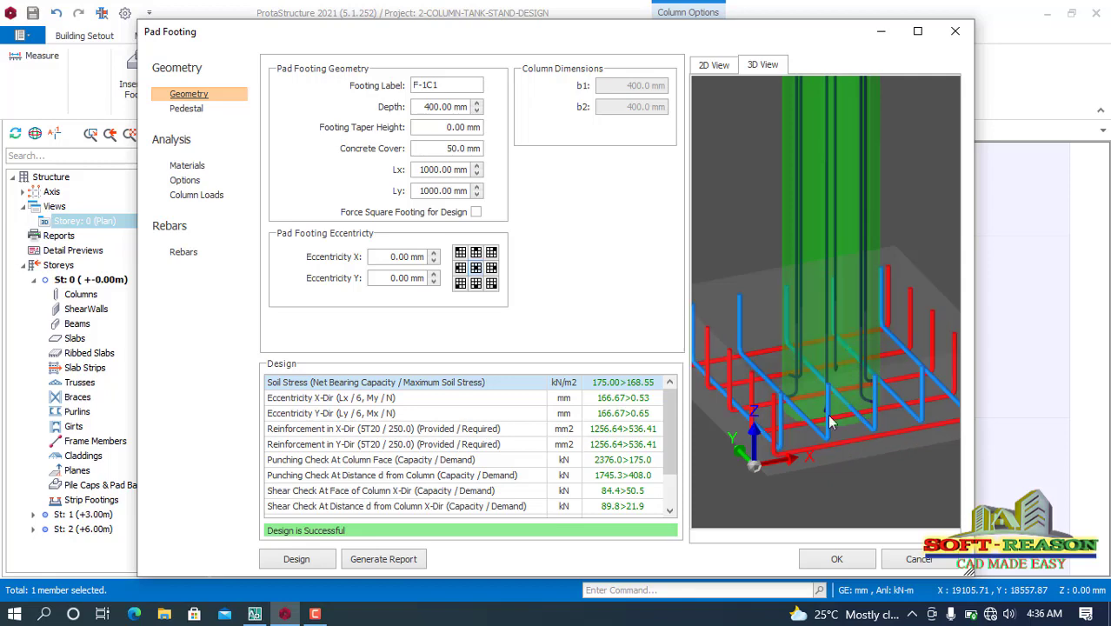
Step: Design footing F-1C1 as 1000/1000 with d=400 and accept it into the plan
{"action": "left_click", "coordinate": [295, 565]}
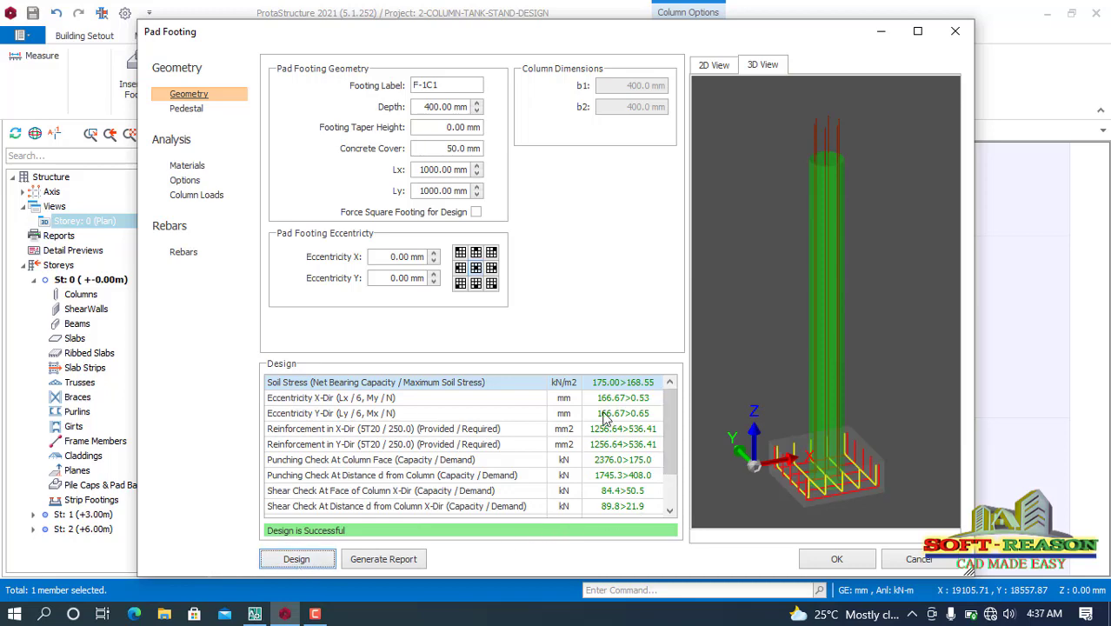
{"action": "mouse_move", "coordinate": [668, 411]}
{"action": "left_mouse_down"}
{"action": "mouse_move", "coordinate": [671, 468]}
{"action": "mouse_move", "coordinate": [674, 410]}
{"action": "left_mouse_up"}
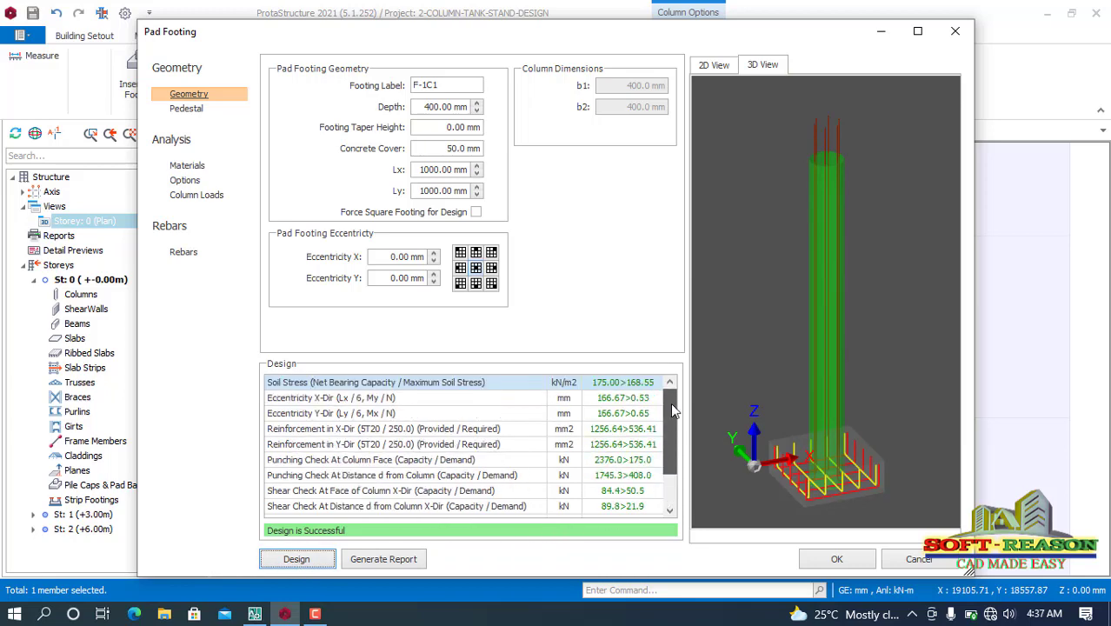
{"action": "left_click_drag", "start_coordinate": [762, 486], "coordinate": [830, 452]}
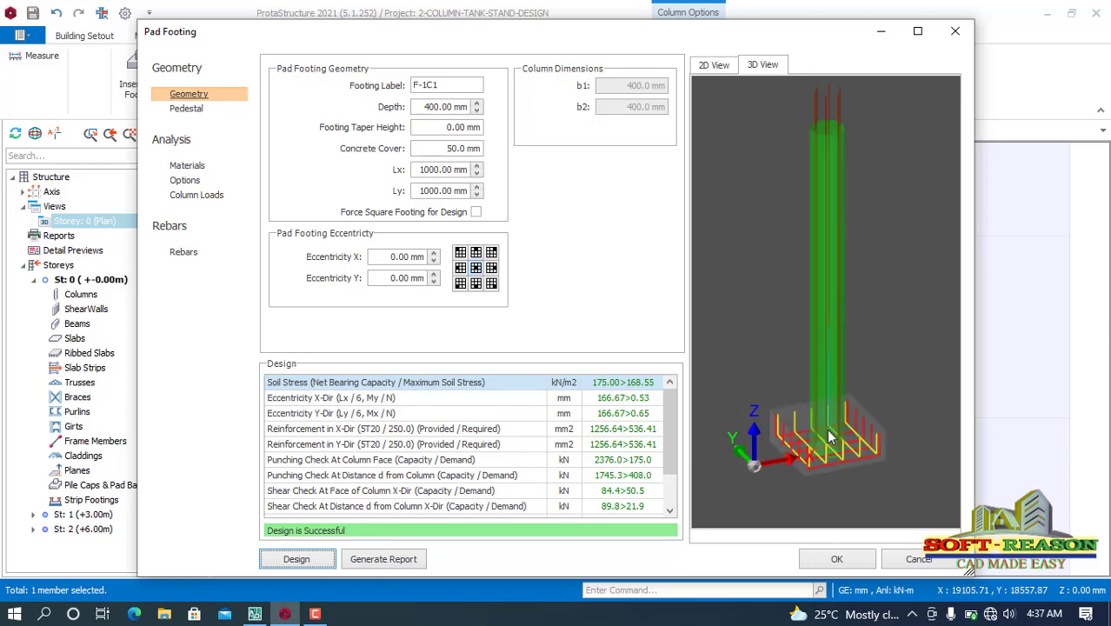
{"action": "left_click", "coordinate": [852, 560]}
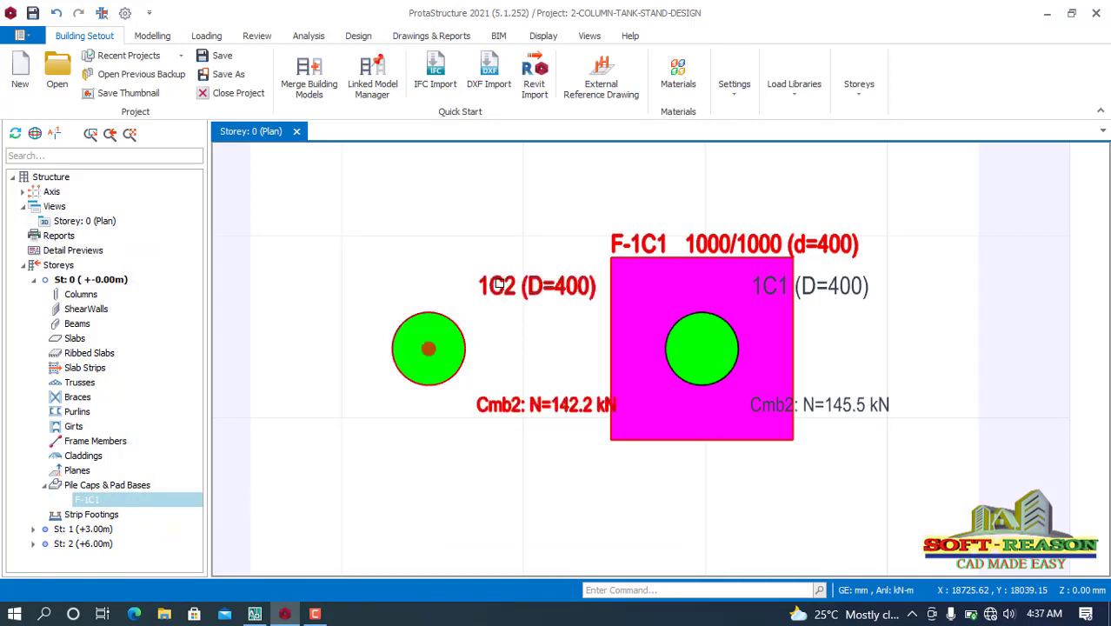
Step: Insert pad footing F-1C2 under column 1C2, design it at 1000/1000, d=400, and accept
{"action": "right_click", "coordinate": [490, 280]}
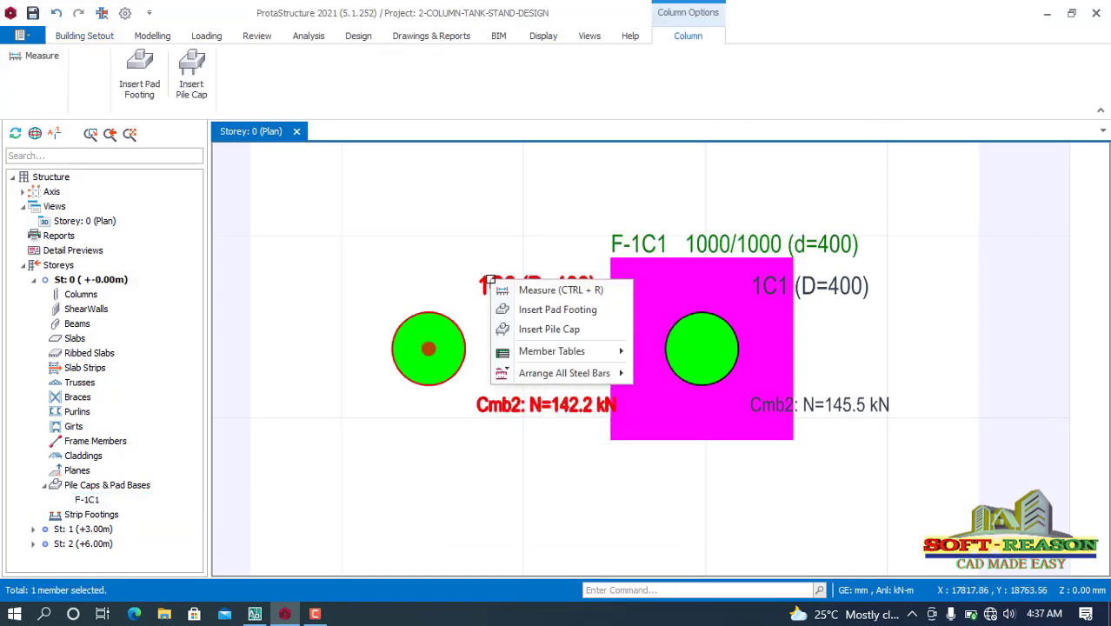
{"action": "left_click", "coordinate": [541, 310]}
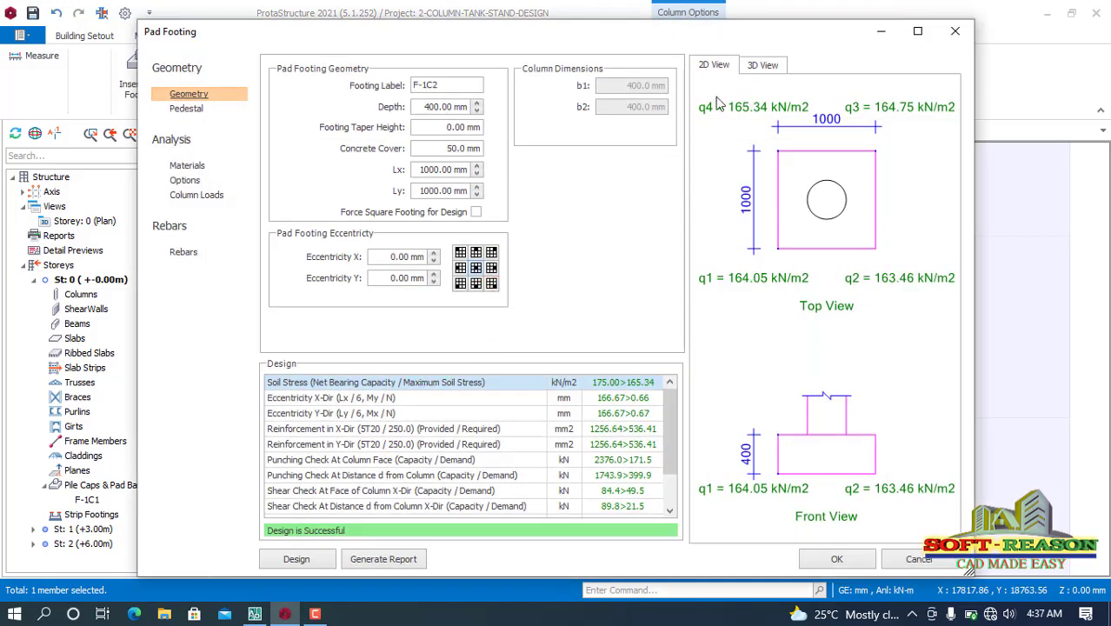
{"action": "left_click", "coordinate": [762, 65]}
{"action": "middle_click_drag", "start_coordinate": [795, 375], "coordinate": [833, 330]}
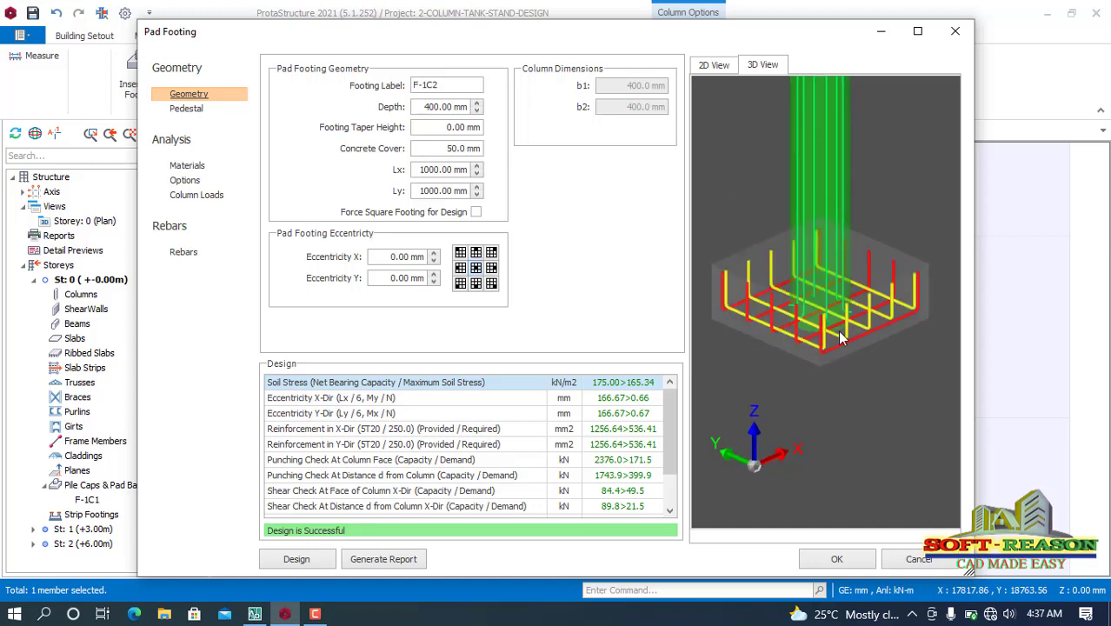
{"action": "left_click", "coordinate": [296, 561]}
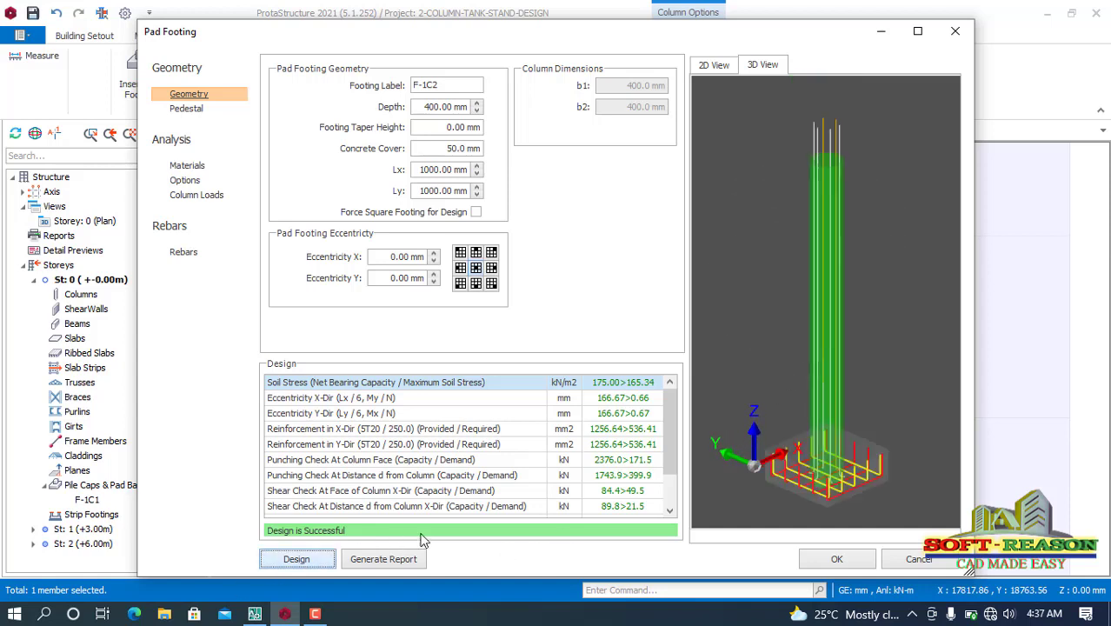
{"action": "left_click_drag", "start_coordinate": [674, 410], "coordinate": [675, 432]}
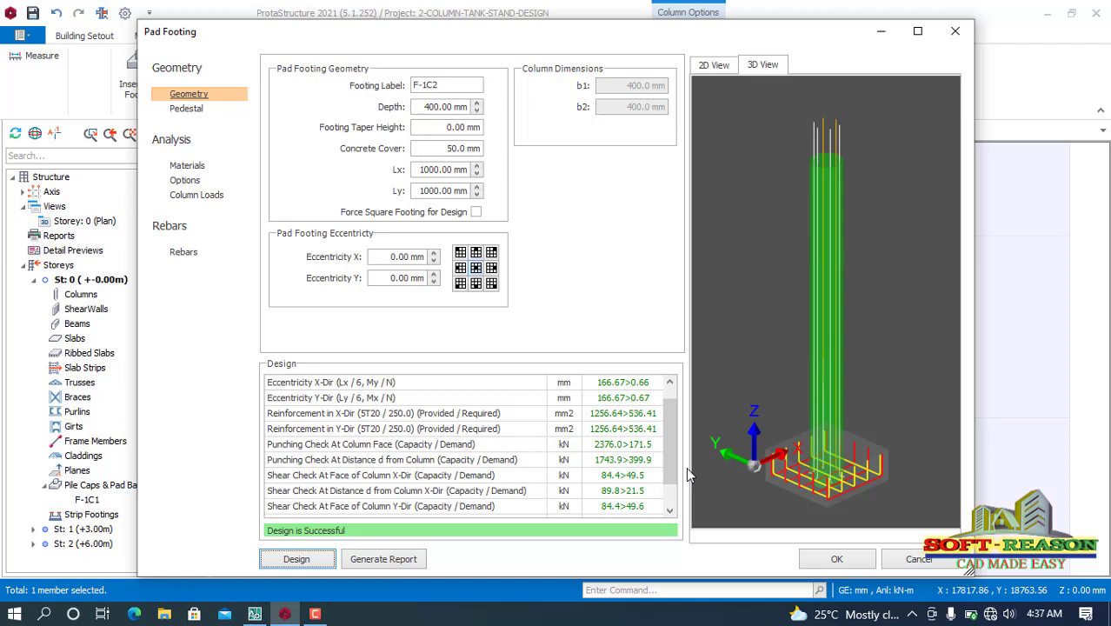
{"action": "left_click", "coordinate": [859, 561]}
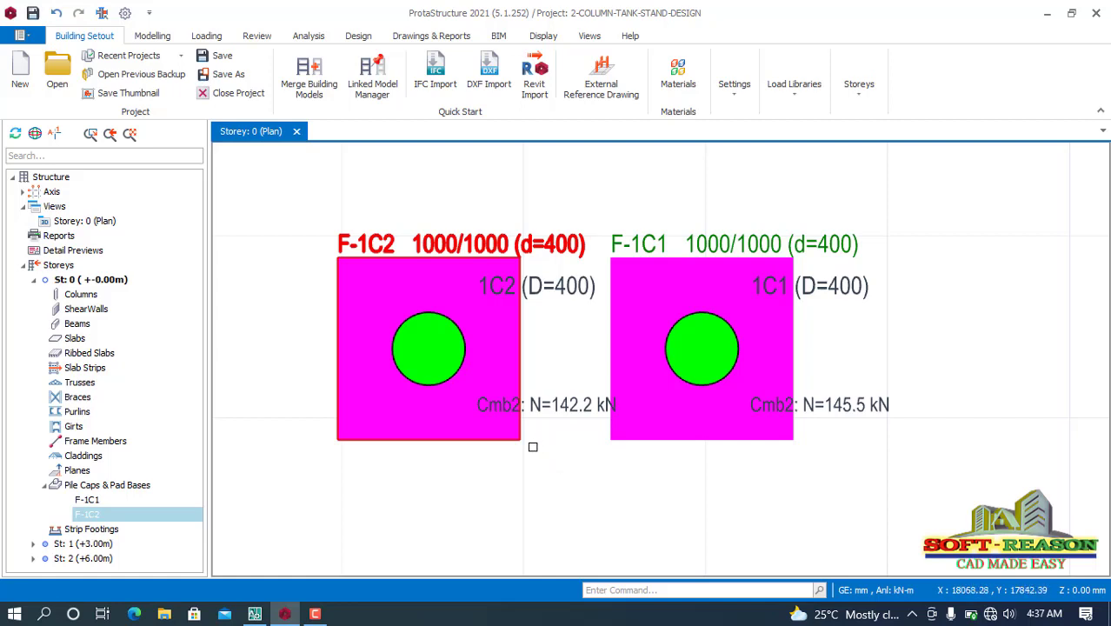
Step: Generate the Pad Base & Pile Cap detail drawings for F-1C1 and F-1C2 and review their 5T20-250 bars
{"action": "left_click", "coordinate": [445, 37]}
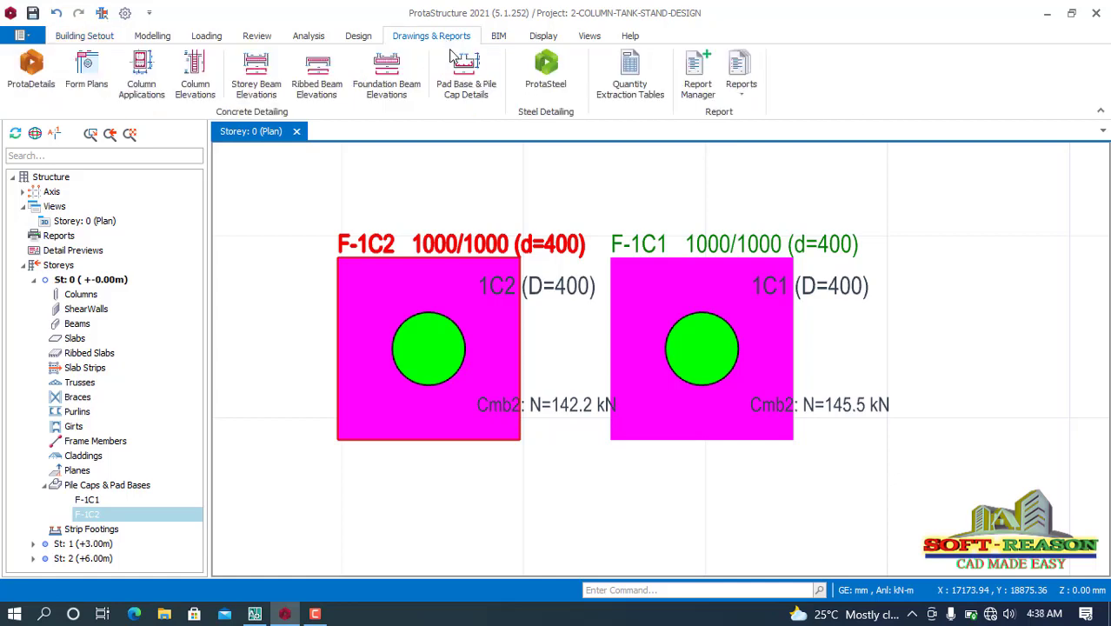
{"action": "left_click", "coordinate": [471, 94]}
{"action": "scroll", "coordinate": [519, 456], "scroll_direction": "up", "scroll_amount": 3}
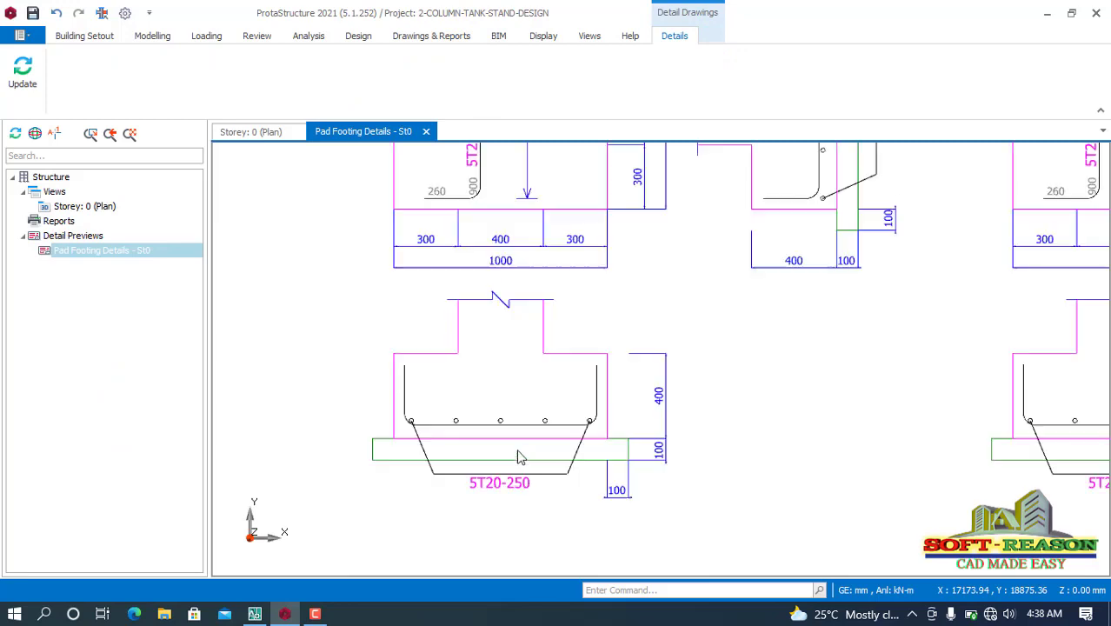
{"action": "scroll", "coordinate": [490, 444], "scroll_direction": "up", "scroll_amount": 1}
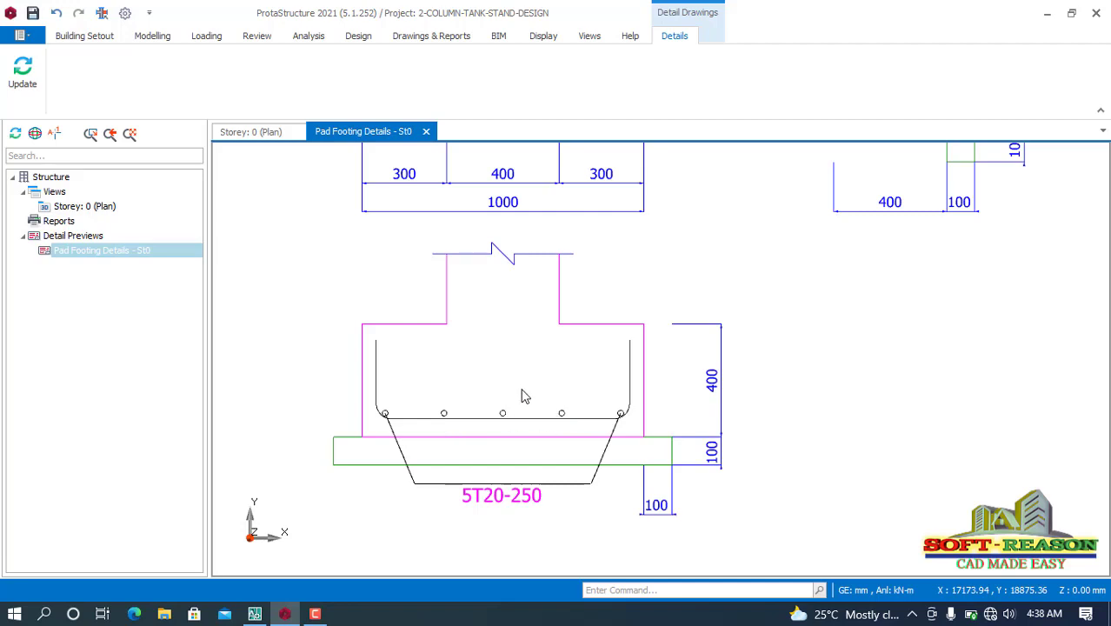
{"action": "scroll", "coordinate": [522, 397], "scroll_direction": "down", "scroll_amount": 5}
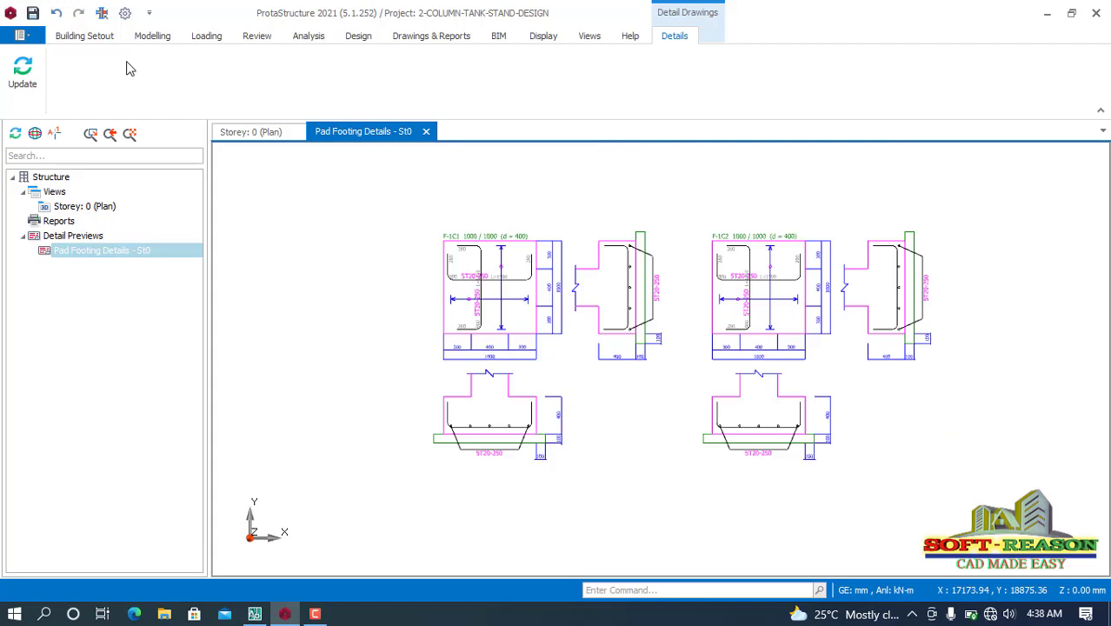
{"action": "left_click", "coordinate": [87, 36]}
Step: Switch the Storey 0 plan to 3D and orbit to view the stand on both footings
{"action": "left_click", "coordinate": [251, 132]}
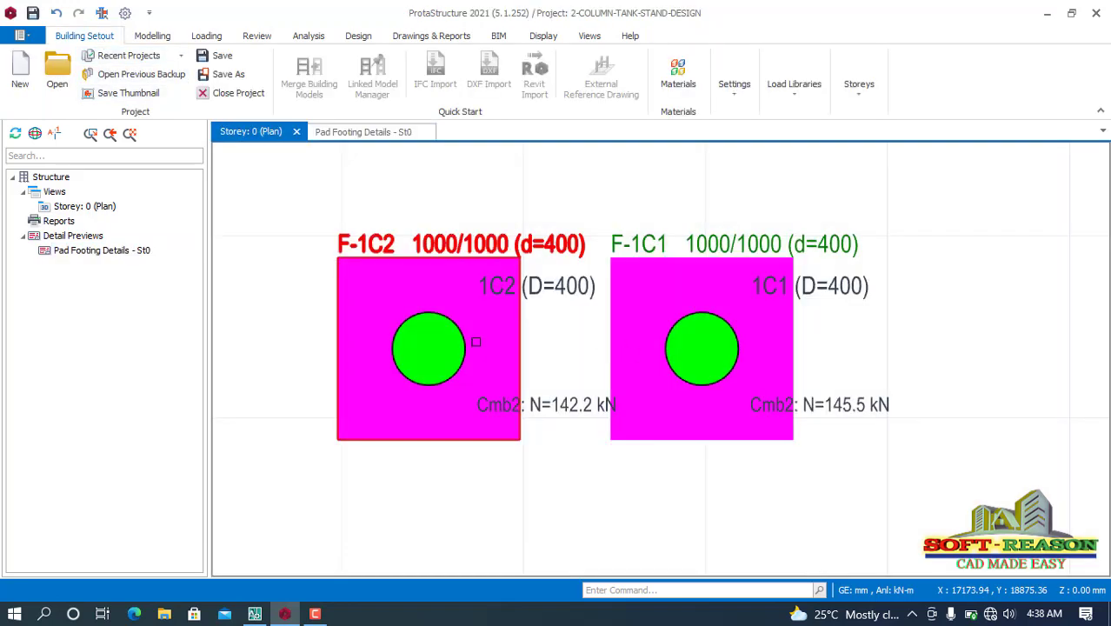
{"action": "right_click", "coordinate": [107, 223]}
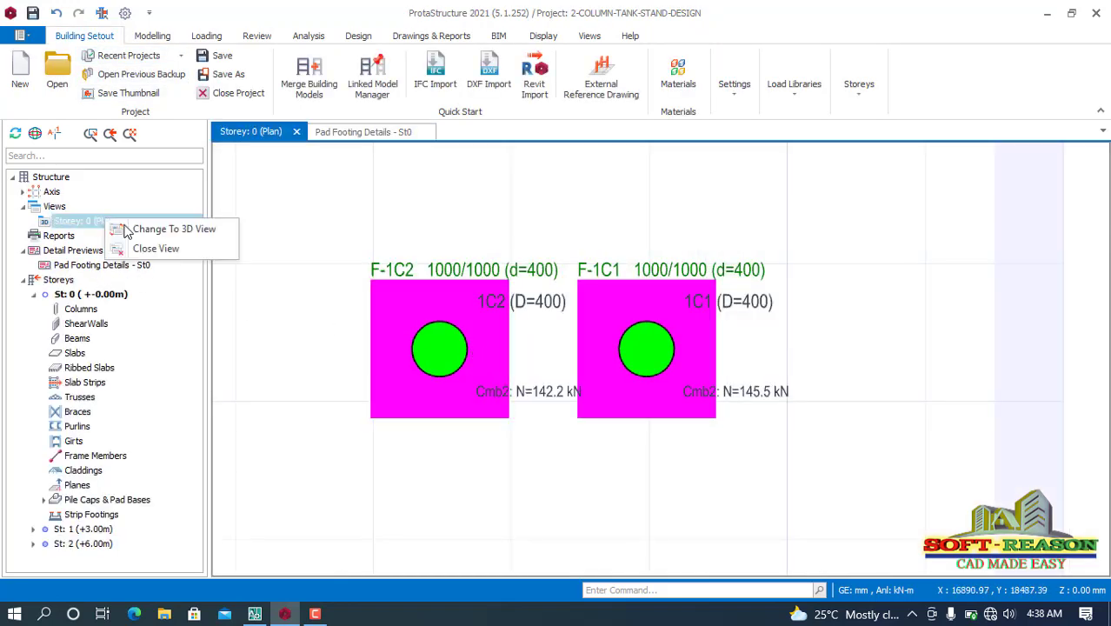
{"action": "left_click", "coordinate": [164, 230]}
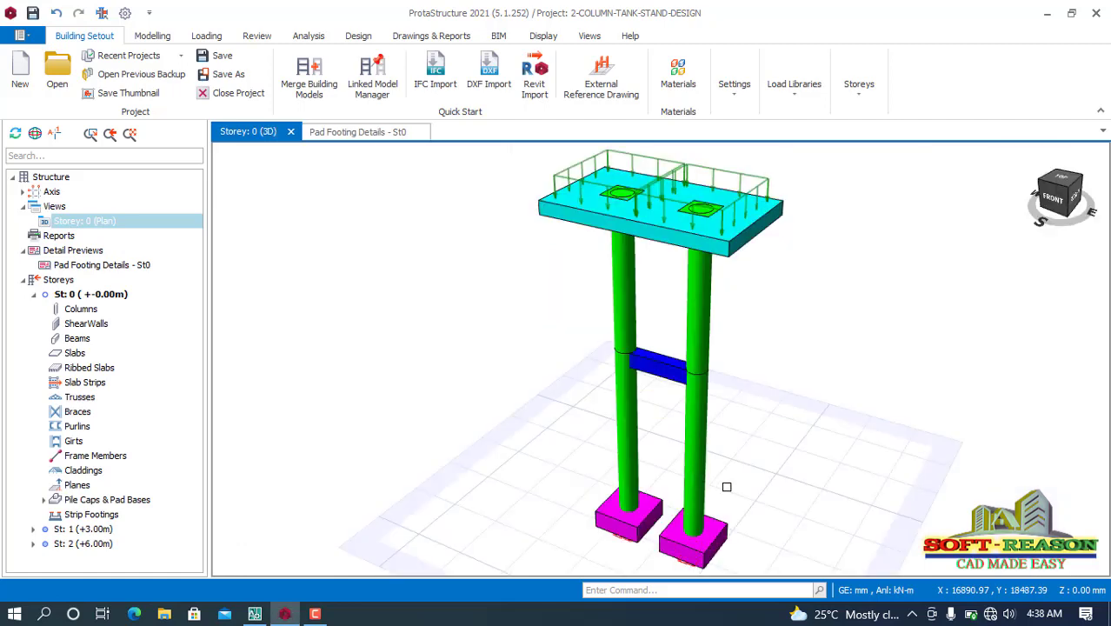
{"action": "scroll", "coordinate": [669, 480], "scroll_direction": "down", "scroll_amount": 1}
{"action": "middle_click_drag", "start_coordinate": [669, 480], "coordinate": [639, 354]}
{"action": "scroll", "coordinate": [661, 530], "scroll_direction": "up", "scroll_amount": 3}
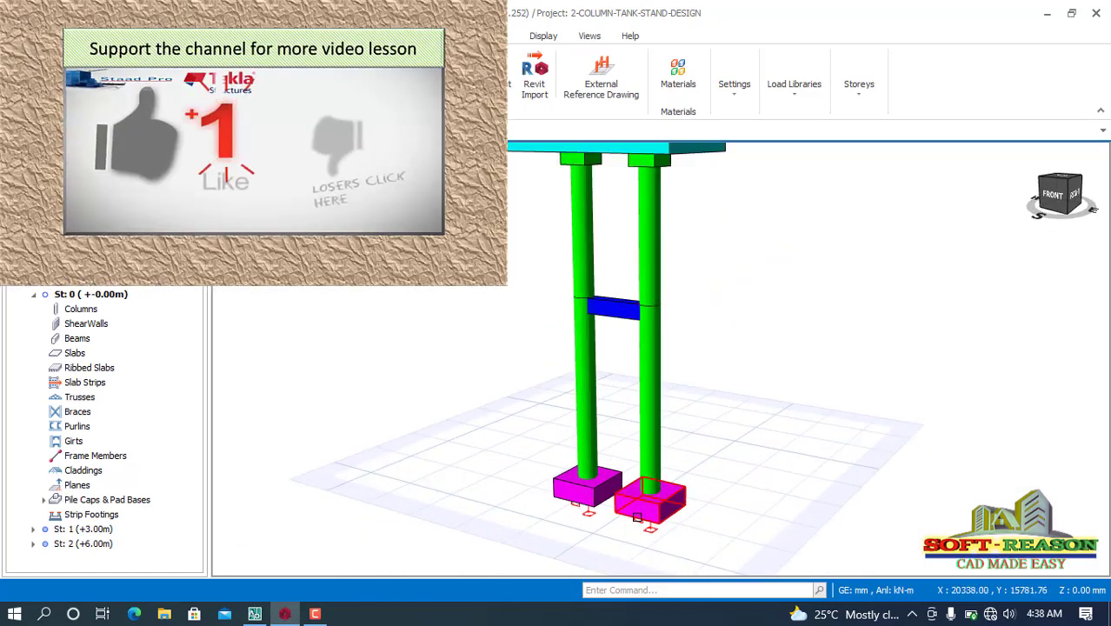
{"action": "scroll", "coordinate": [652, 331], "scroll_direction": "down", "scroll_amount": 1}
{"action": "scroll", "coordinate": [677, 458], "scroll_direction": "down", "scroll_amount": 1}
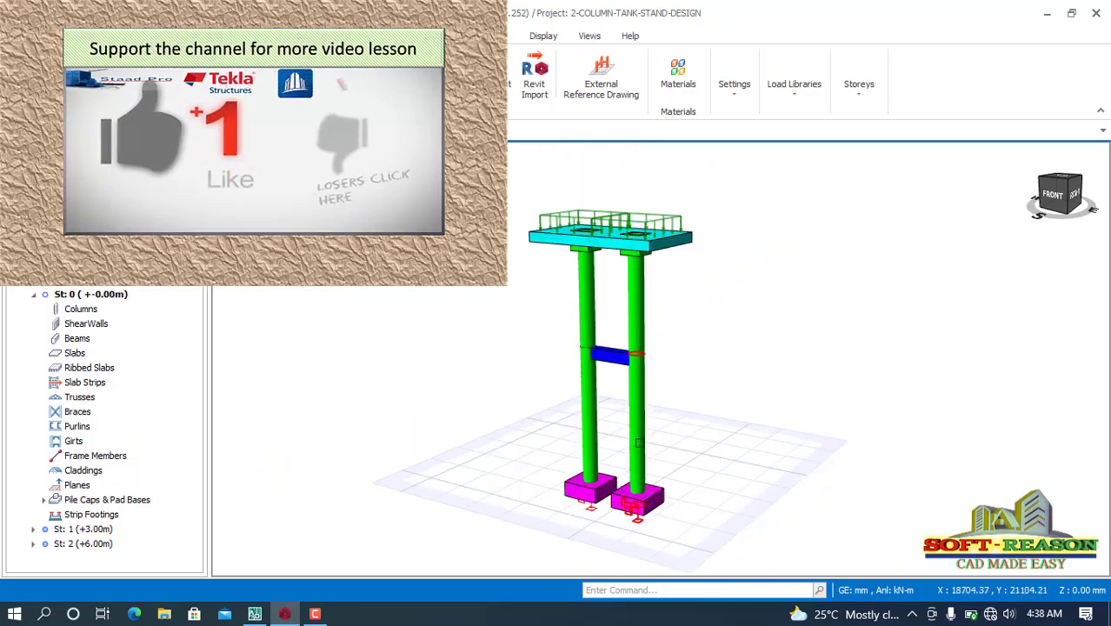
{"action": "scroll", "coordinate": [687, 528], "scroll_direction": "up", "scroll_amount": 1}
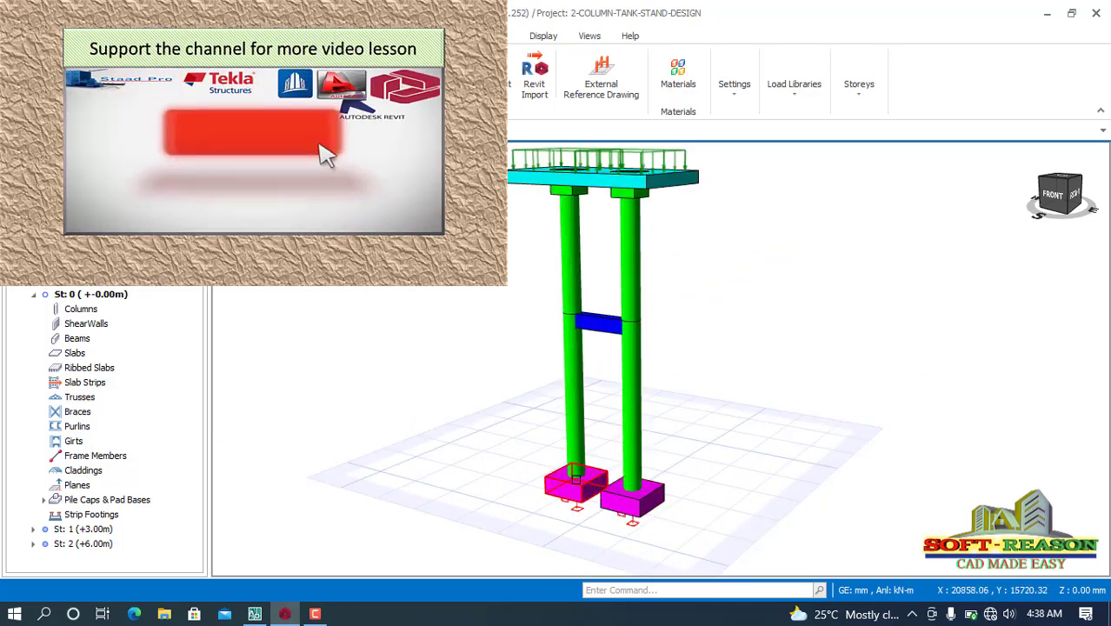